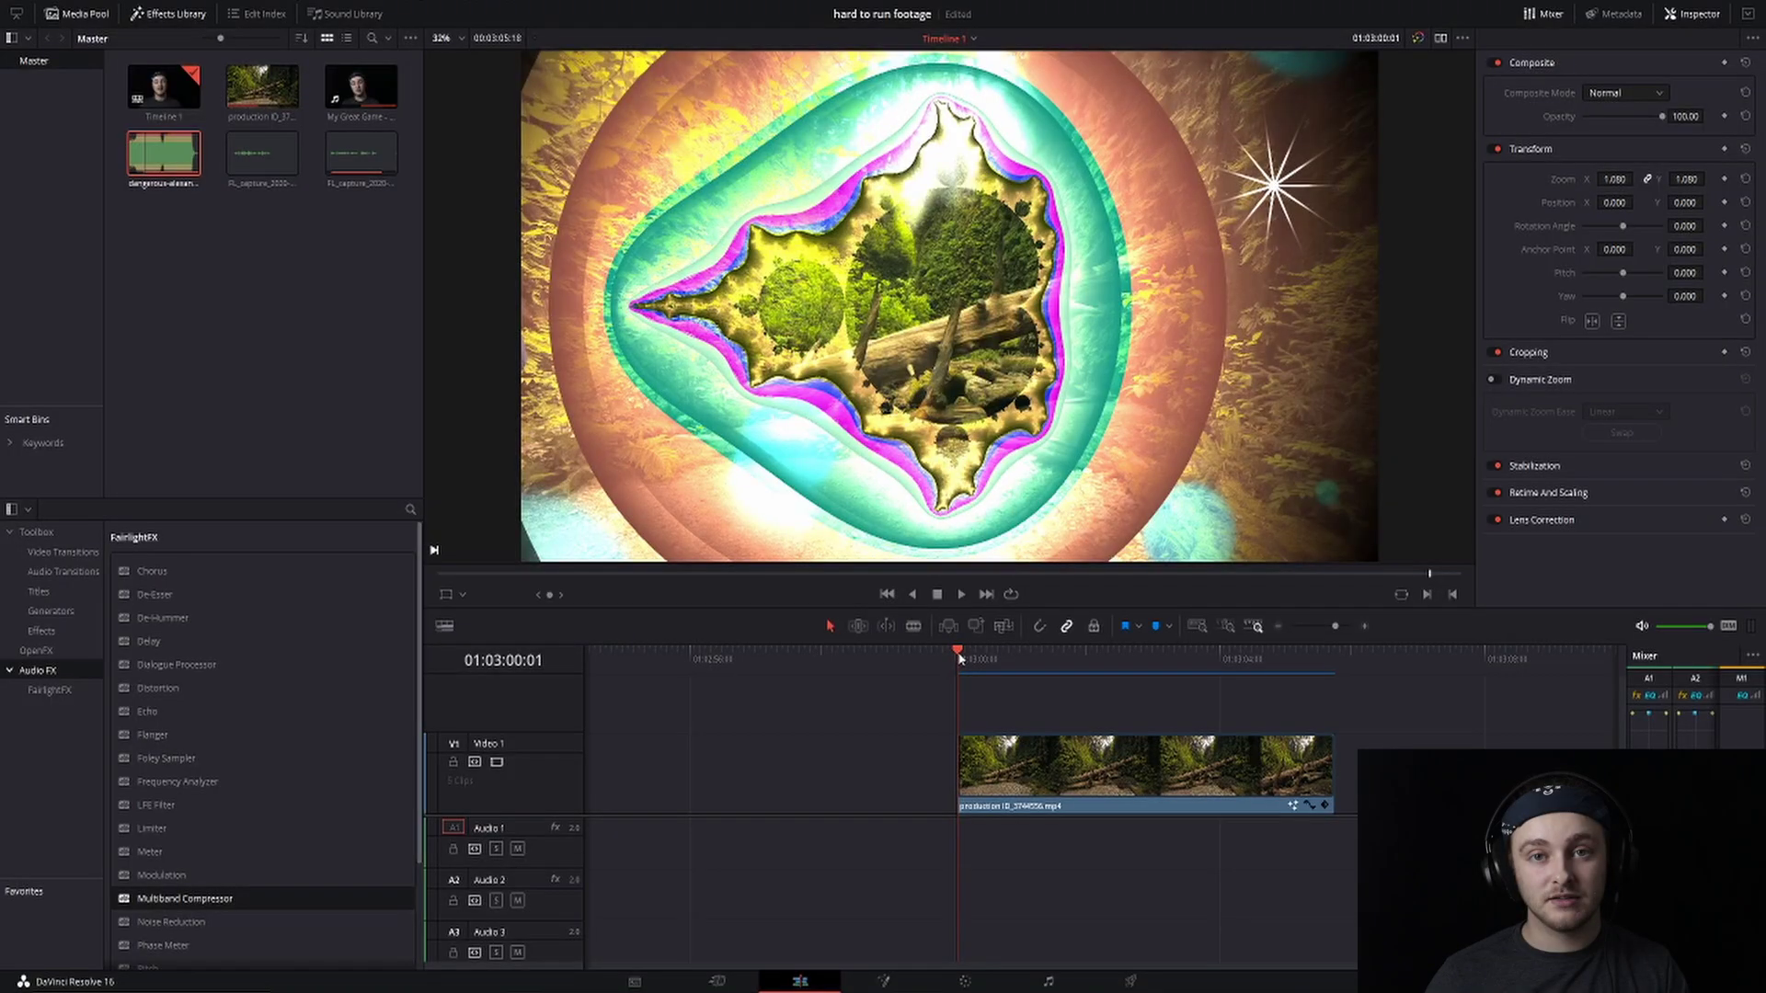
Step: Inspect the Fusion node graph, then select the forest clip and park at 01:03:00:11
click(883, 982)
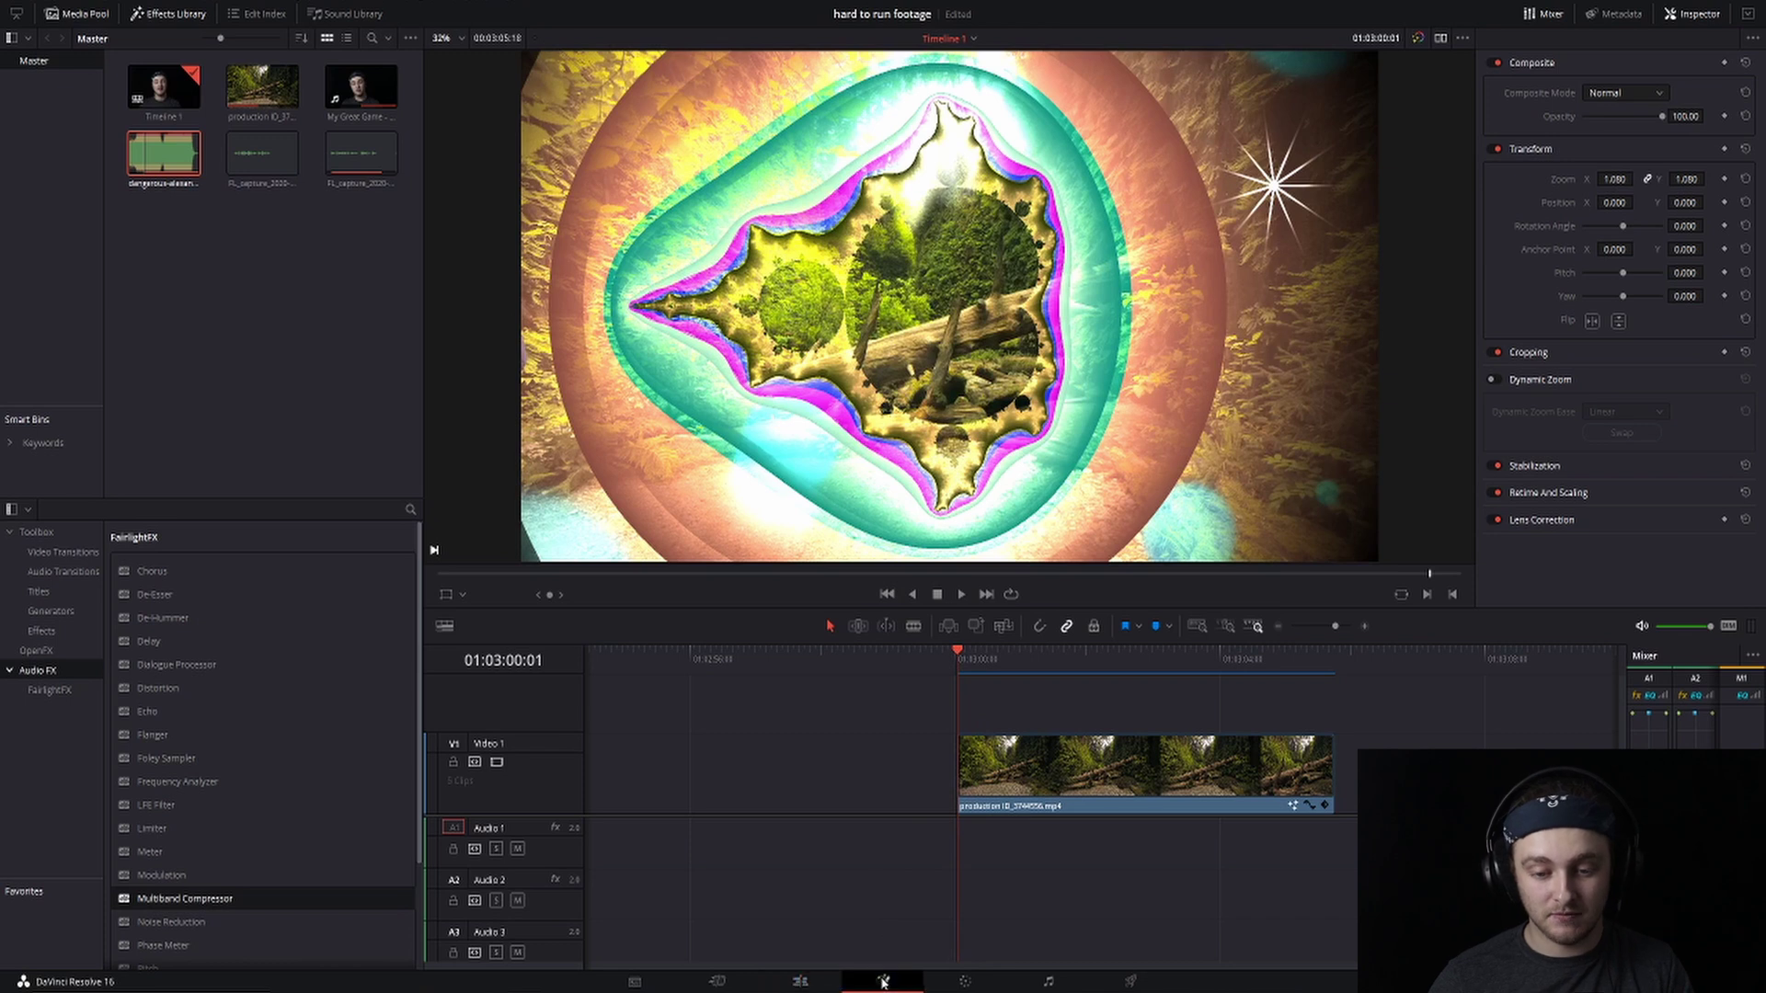
drag(627, 630, 1076, 689)
scroll(1074, 685, down, 5)
scroll(1074, 685, up, 3)
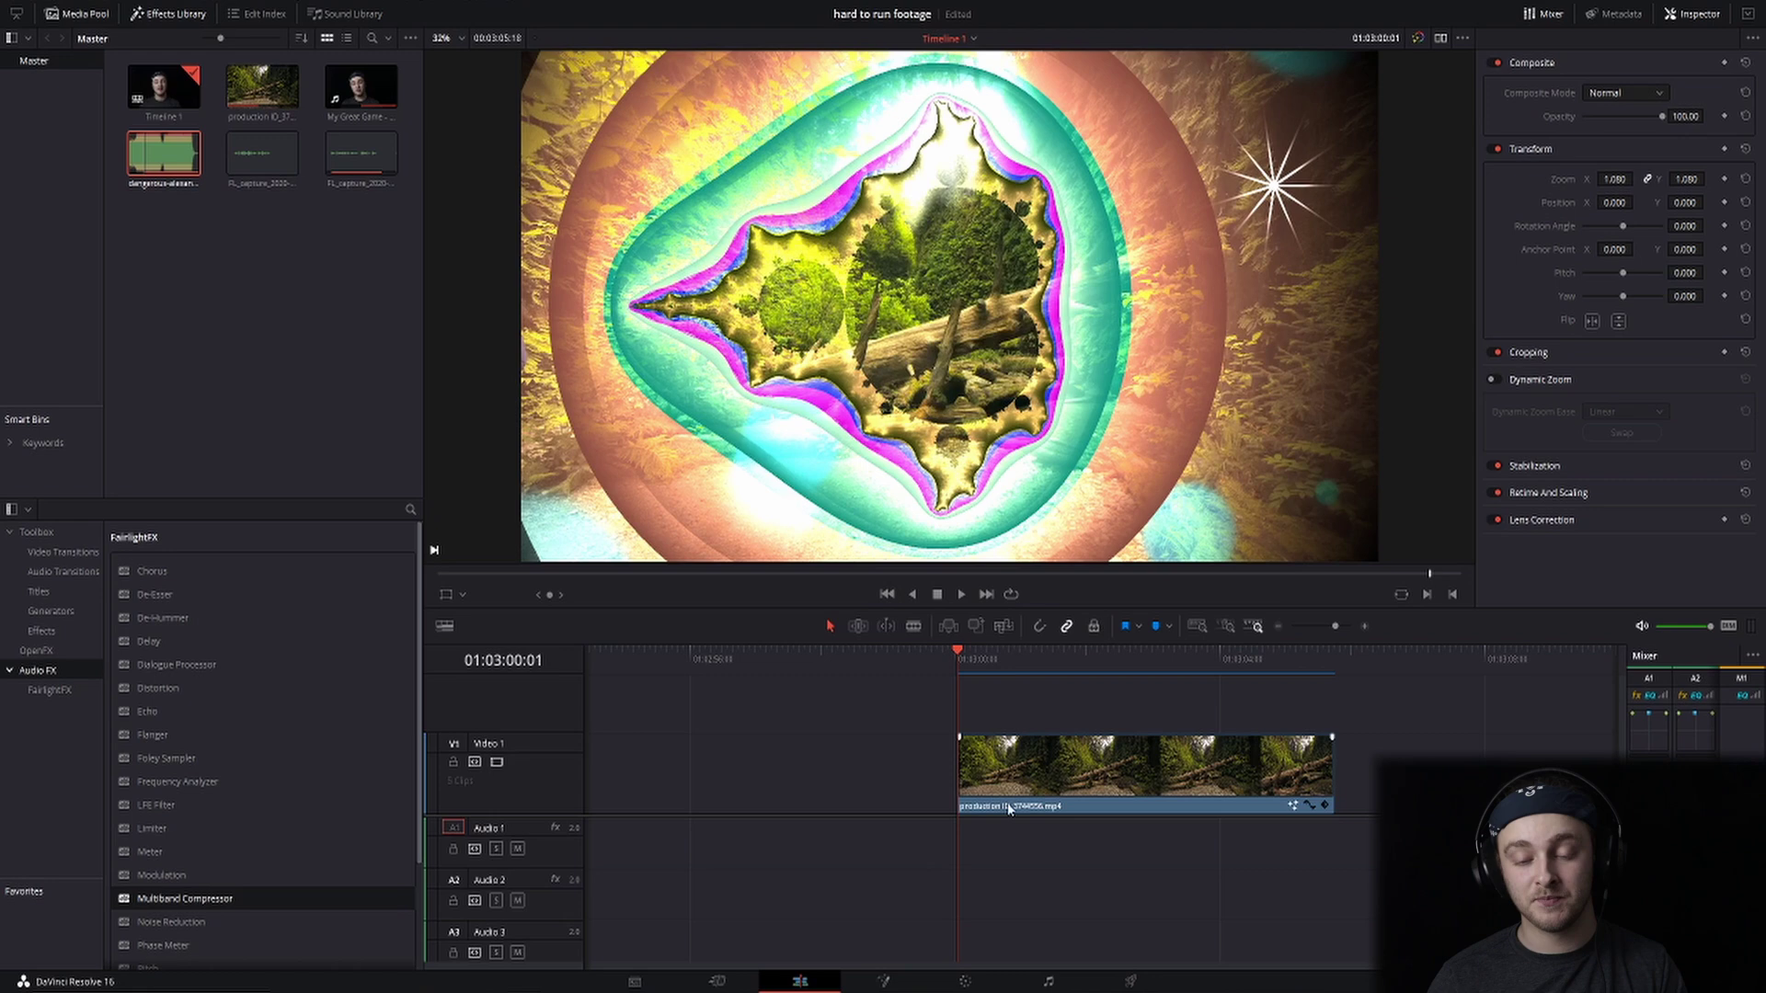
drag(1002, 780, 1032, 806)
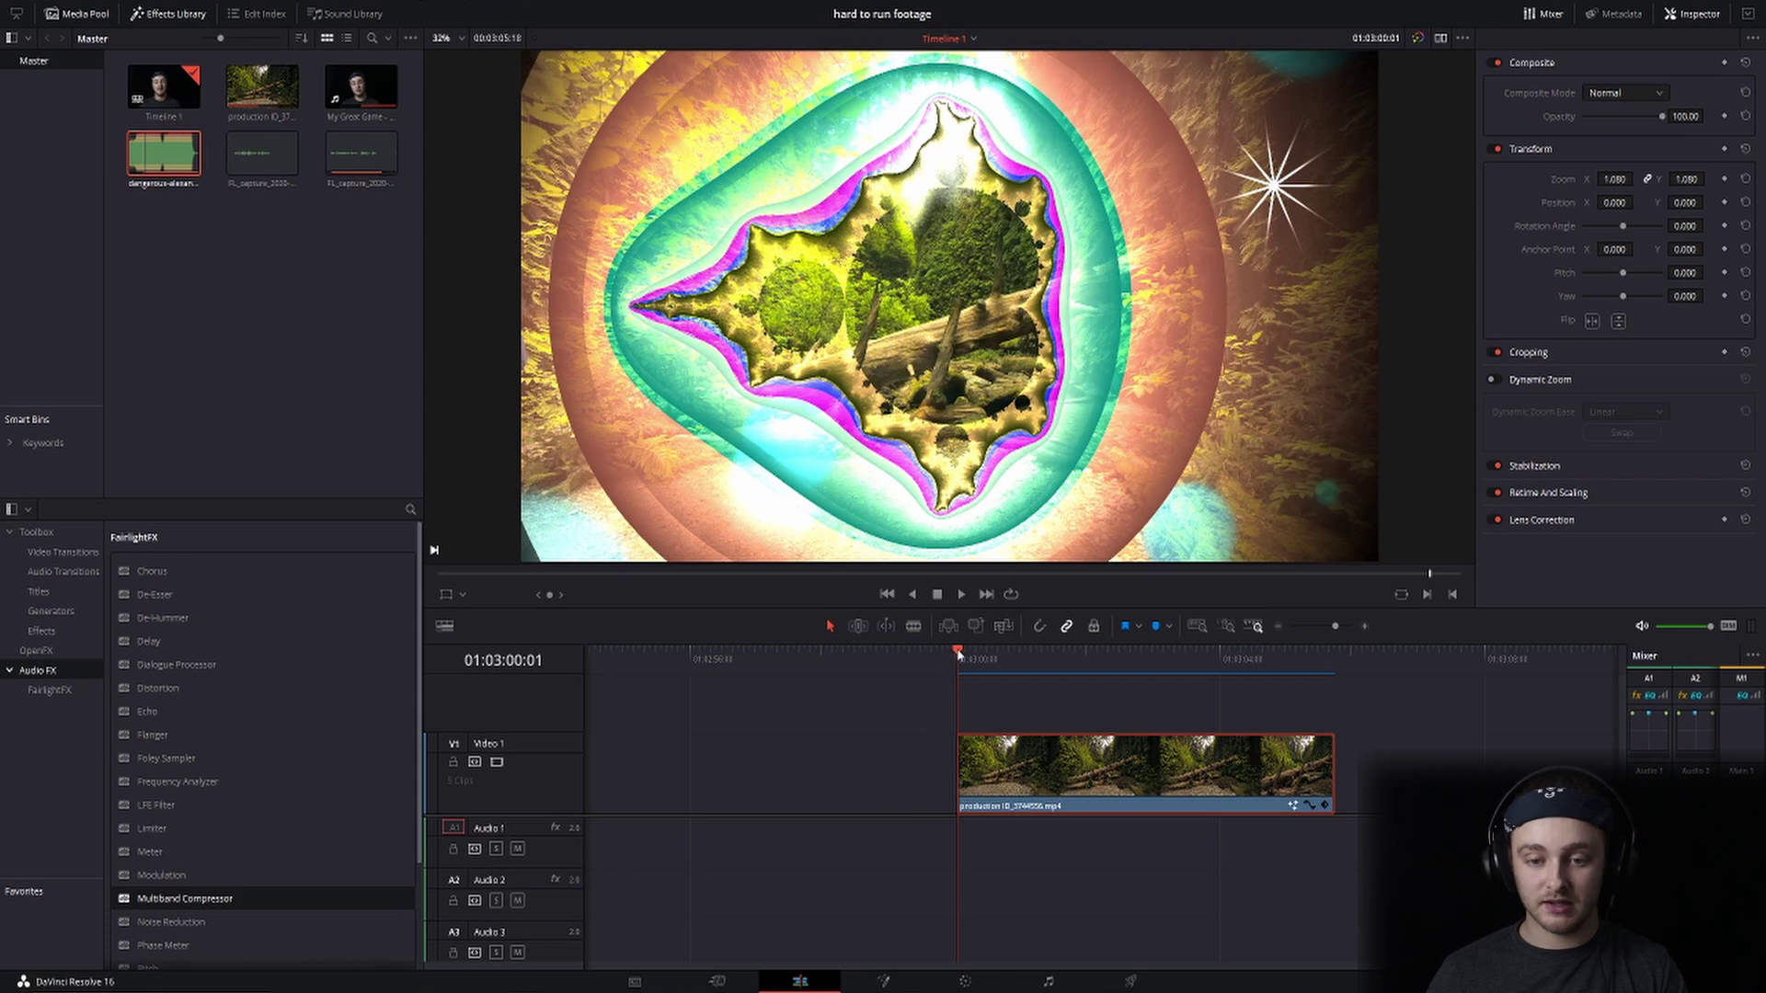
drag(957, 653, 984, 655)
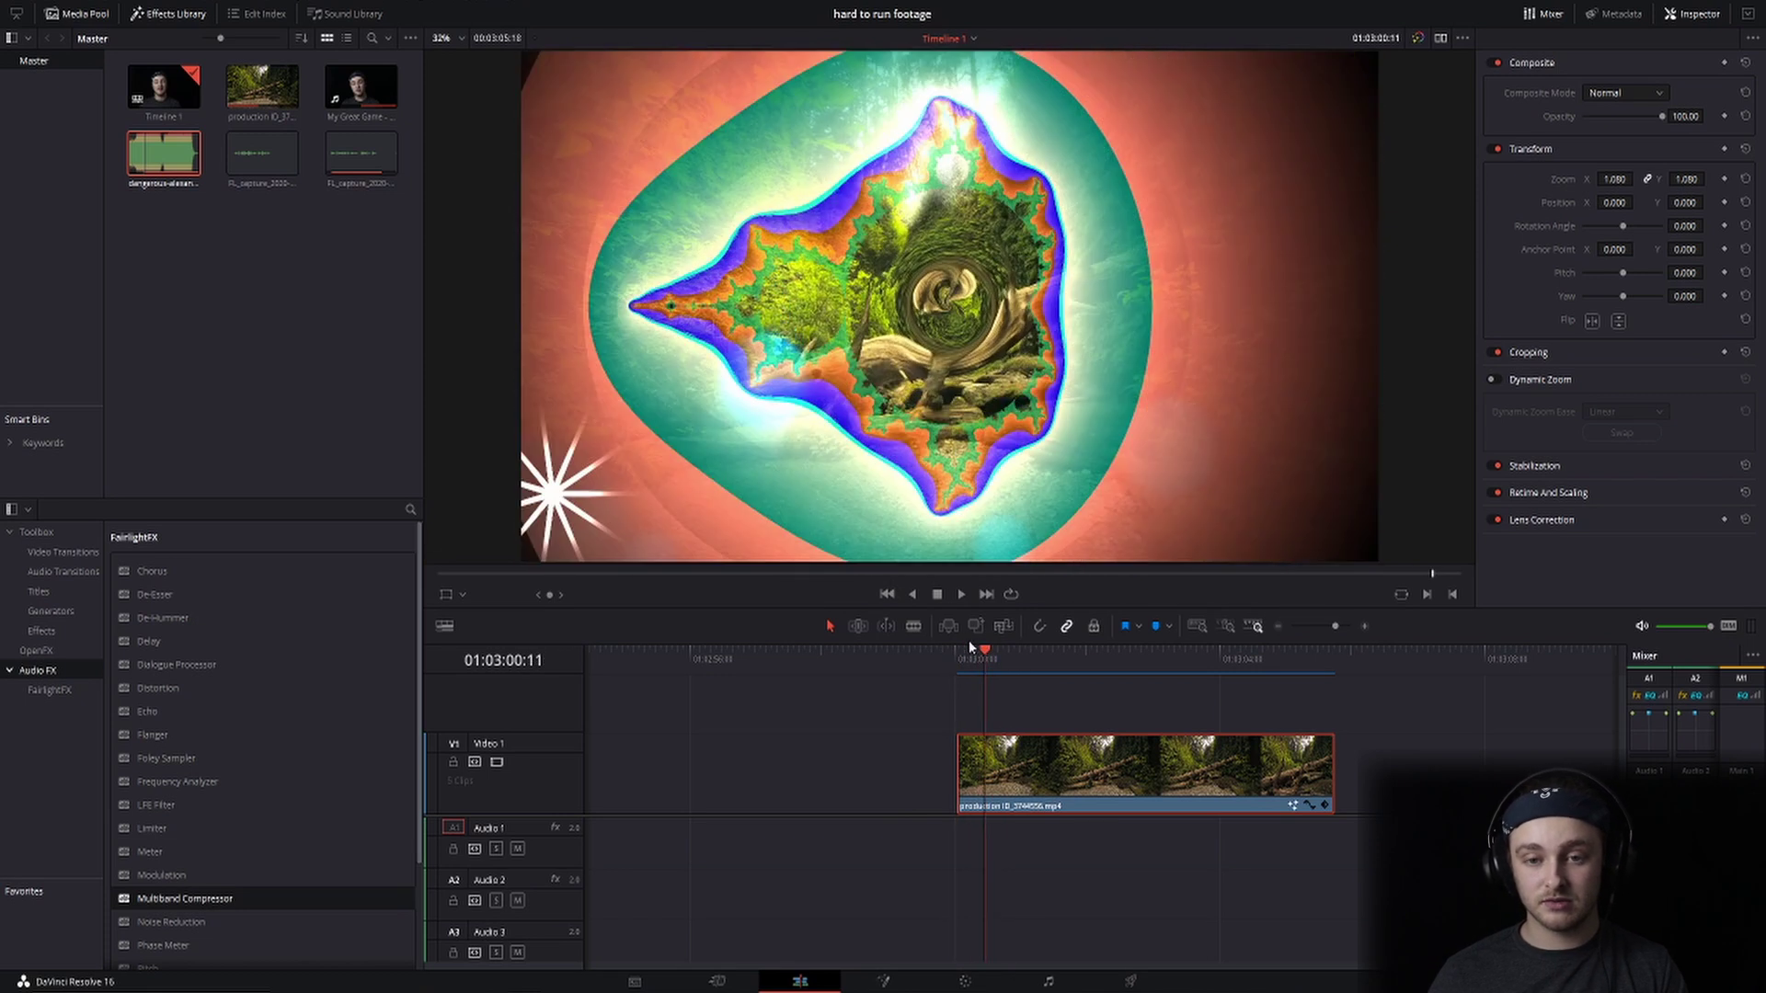
Step: Bypass grades and Fusion effects, test playback from the clip start, then compare with effects on
click(1419, 38)
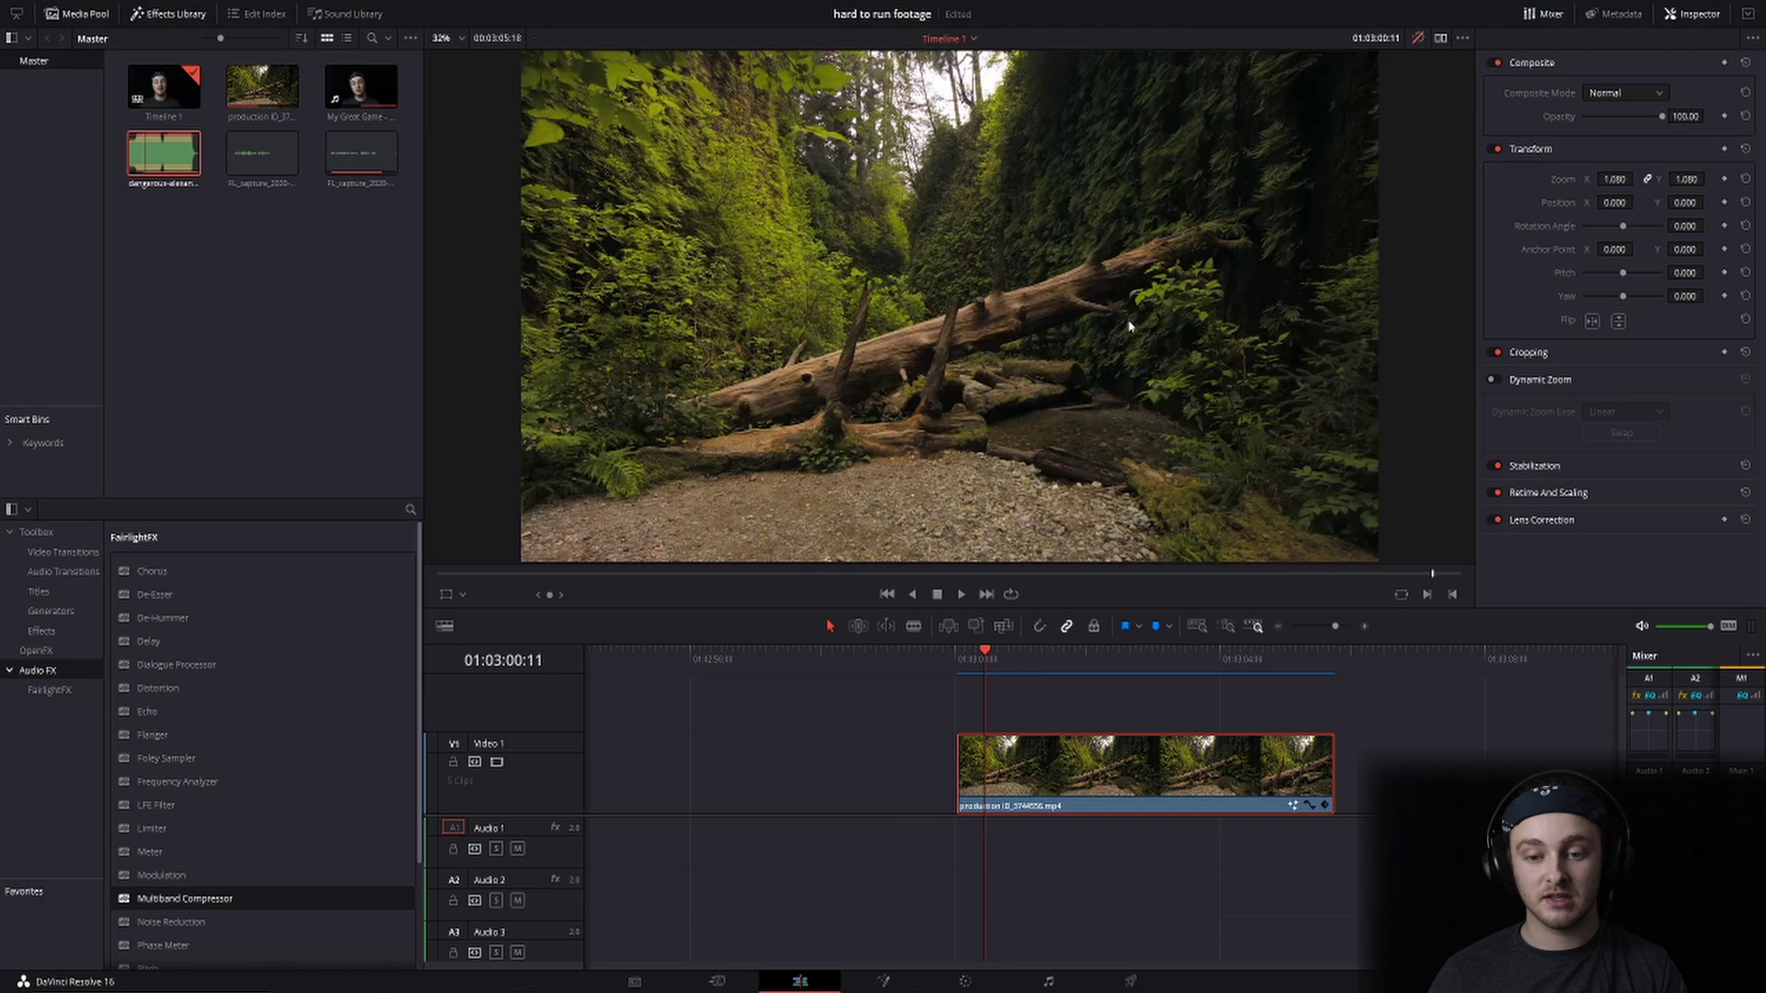
click(963, 658)
key(space)
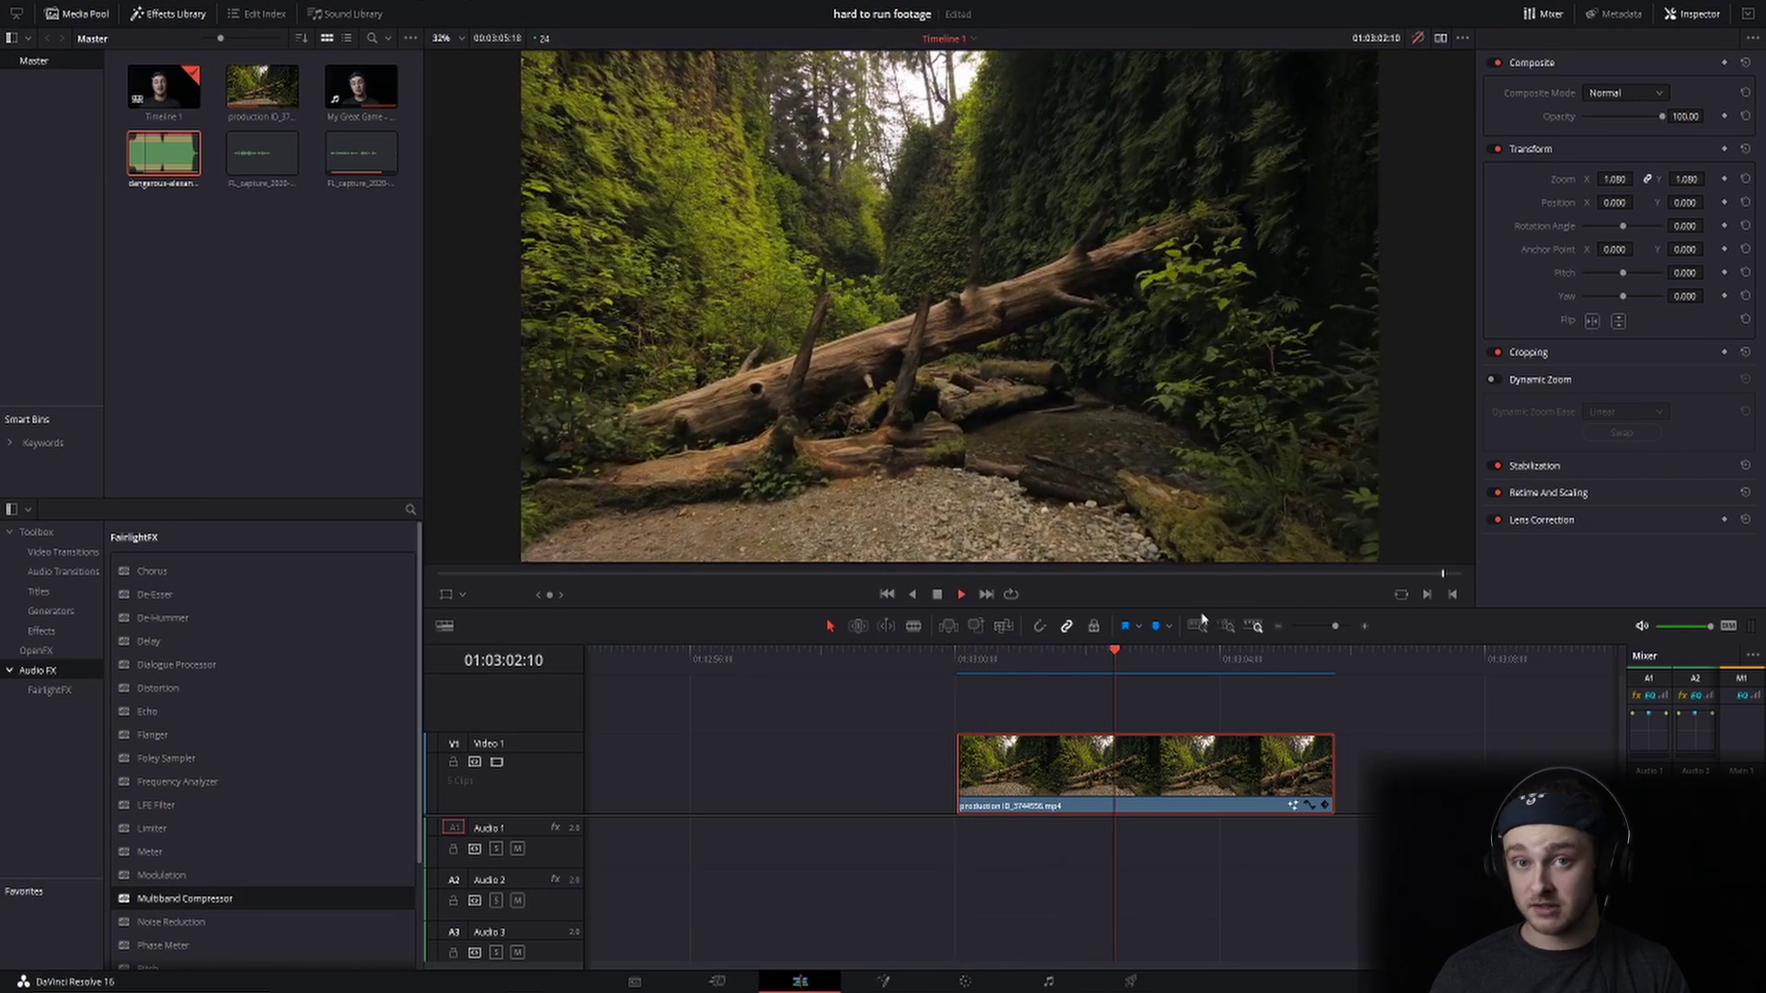
key(space)
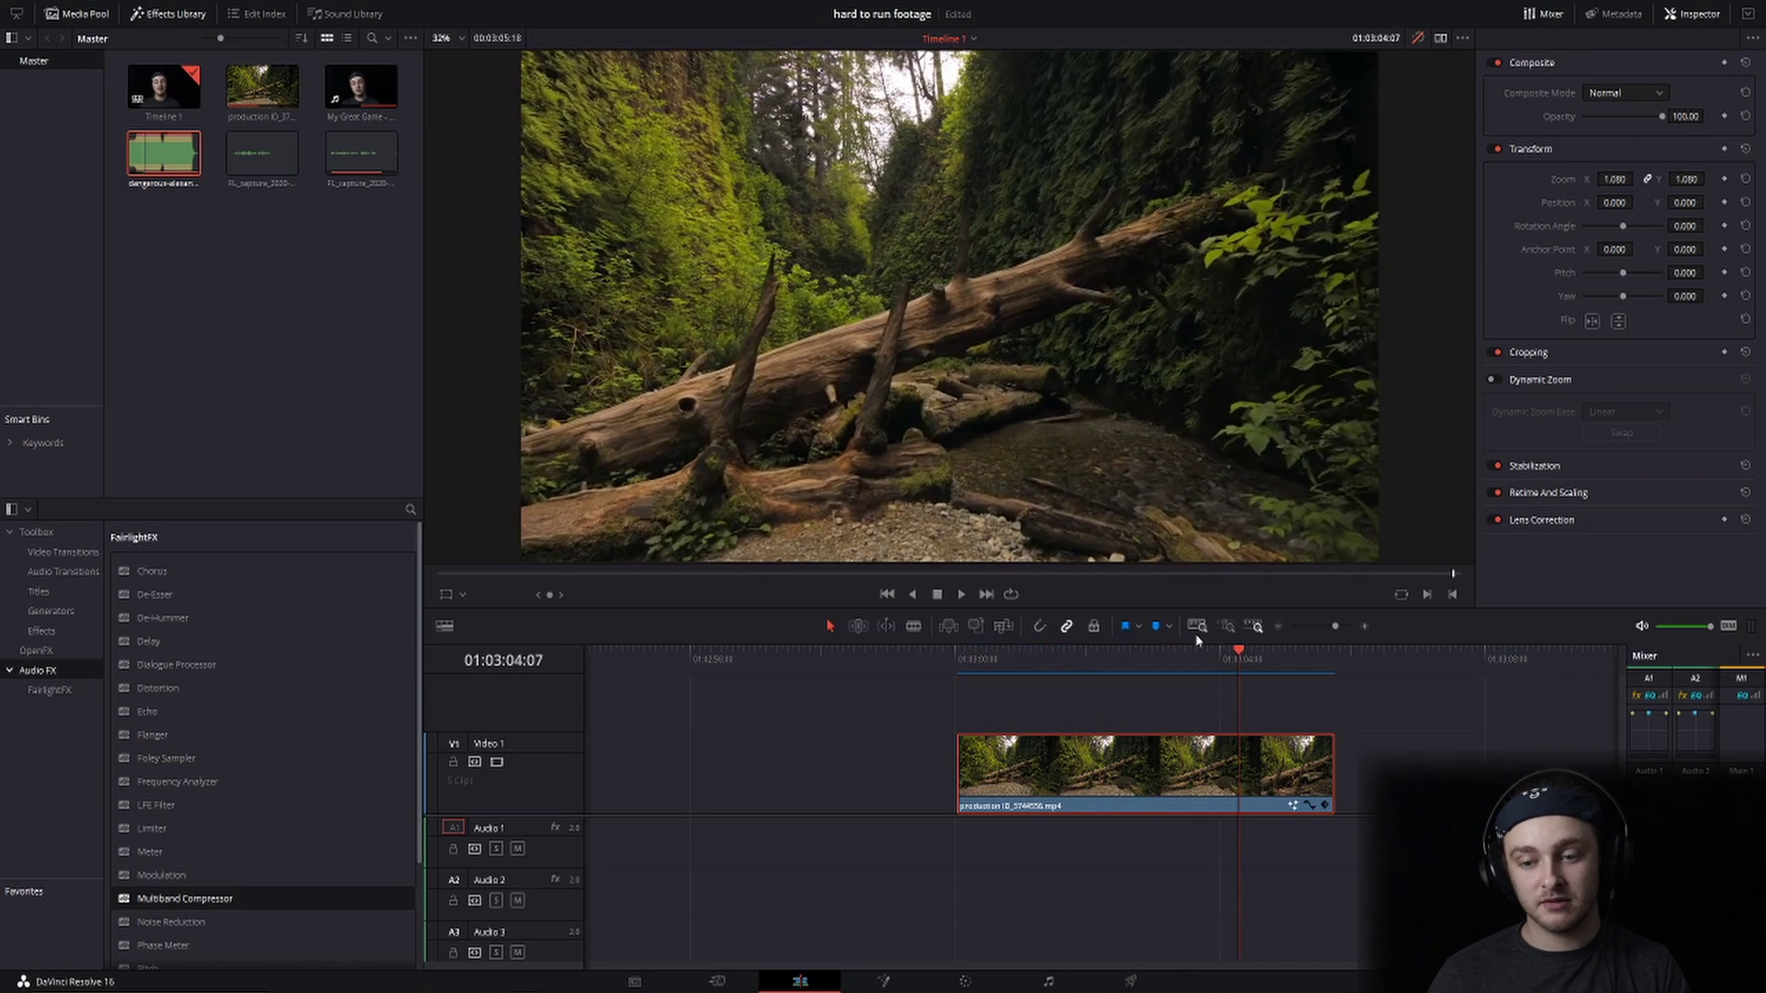
click(959, 660)
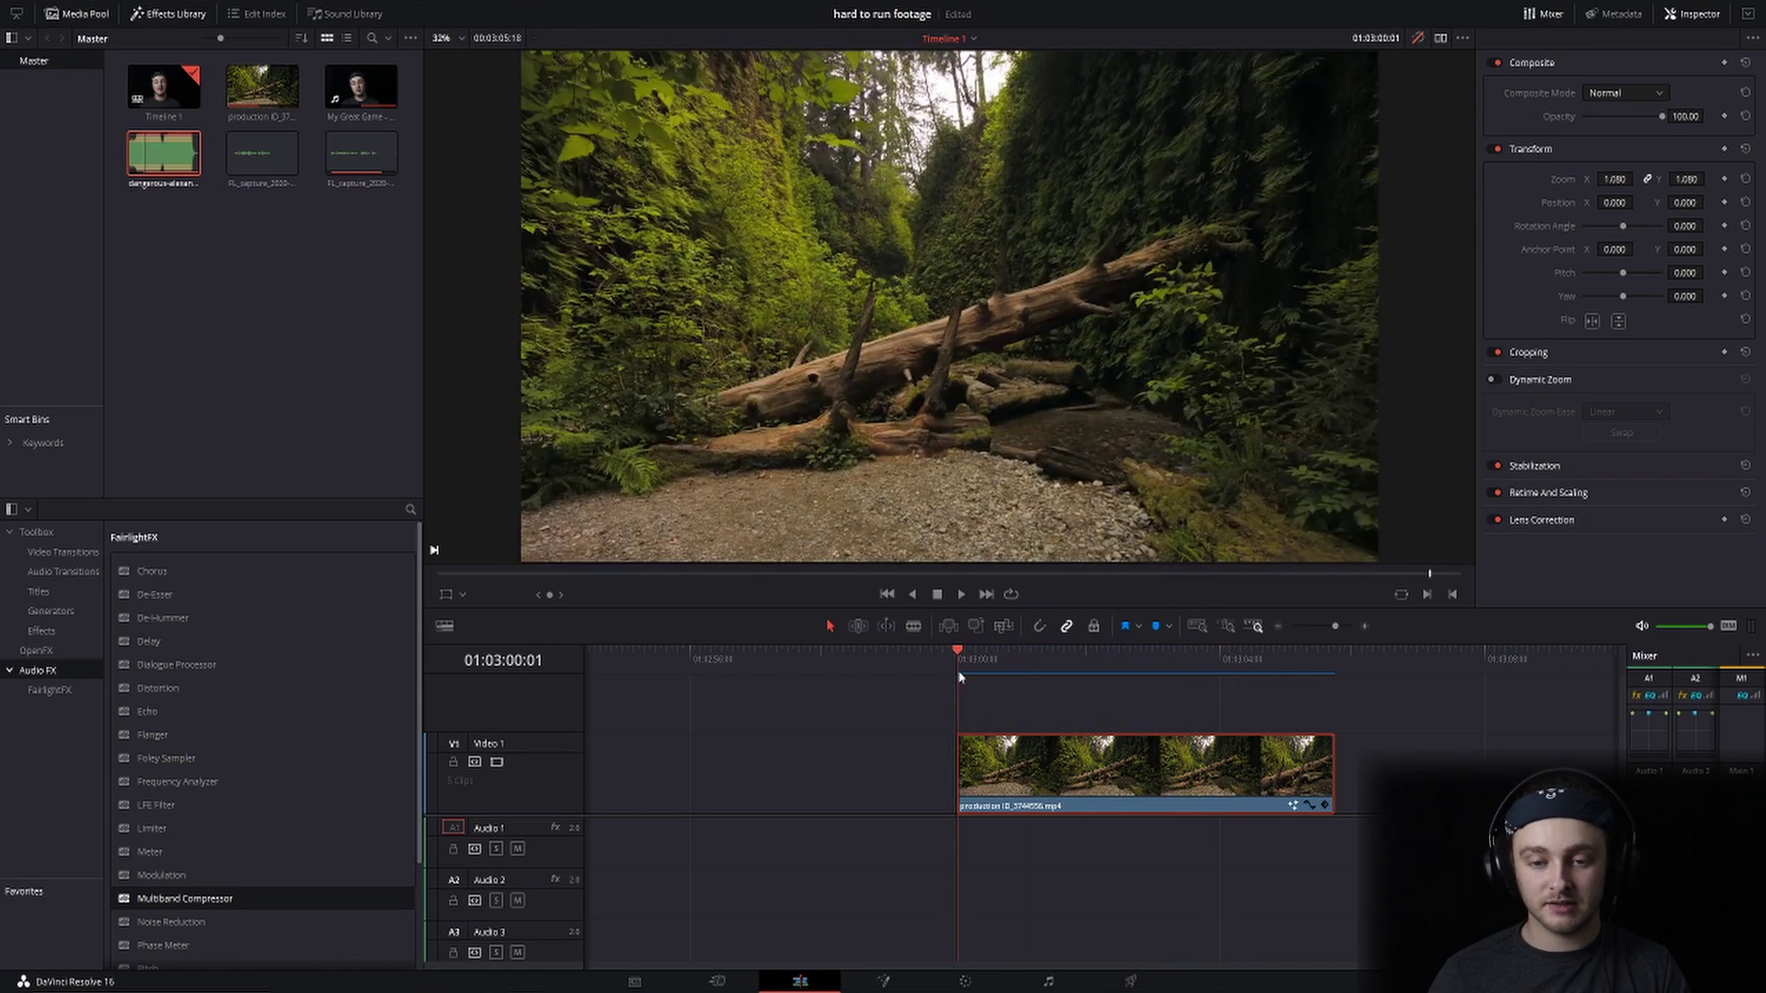
click(1417, 37)
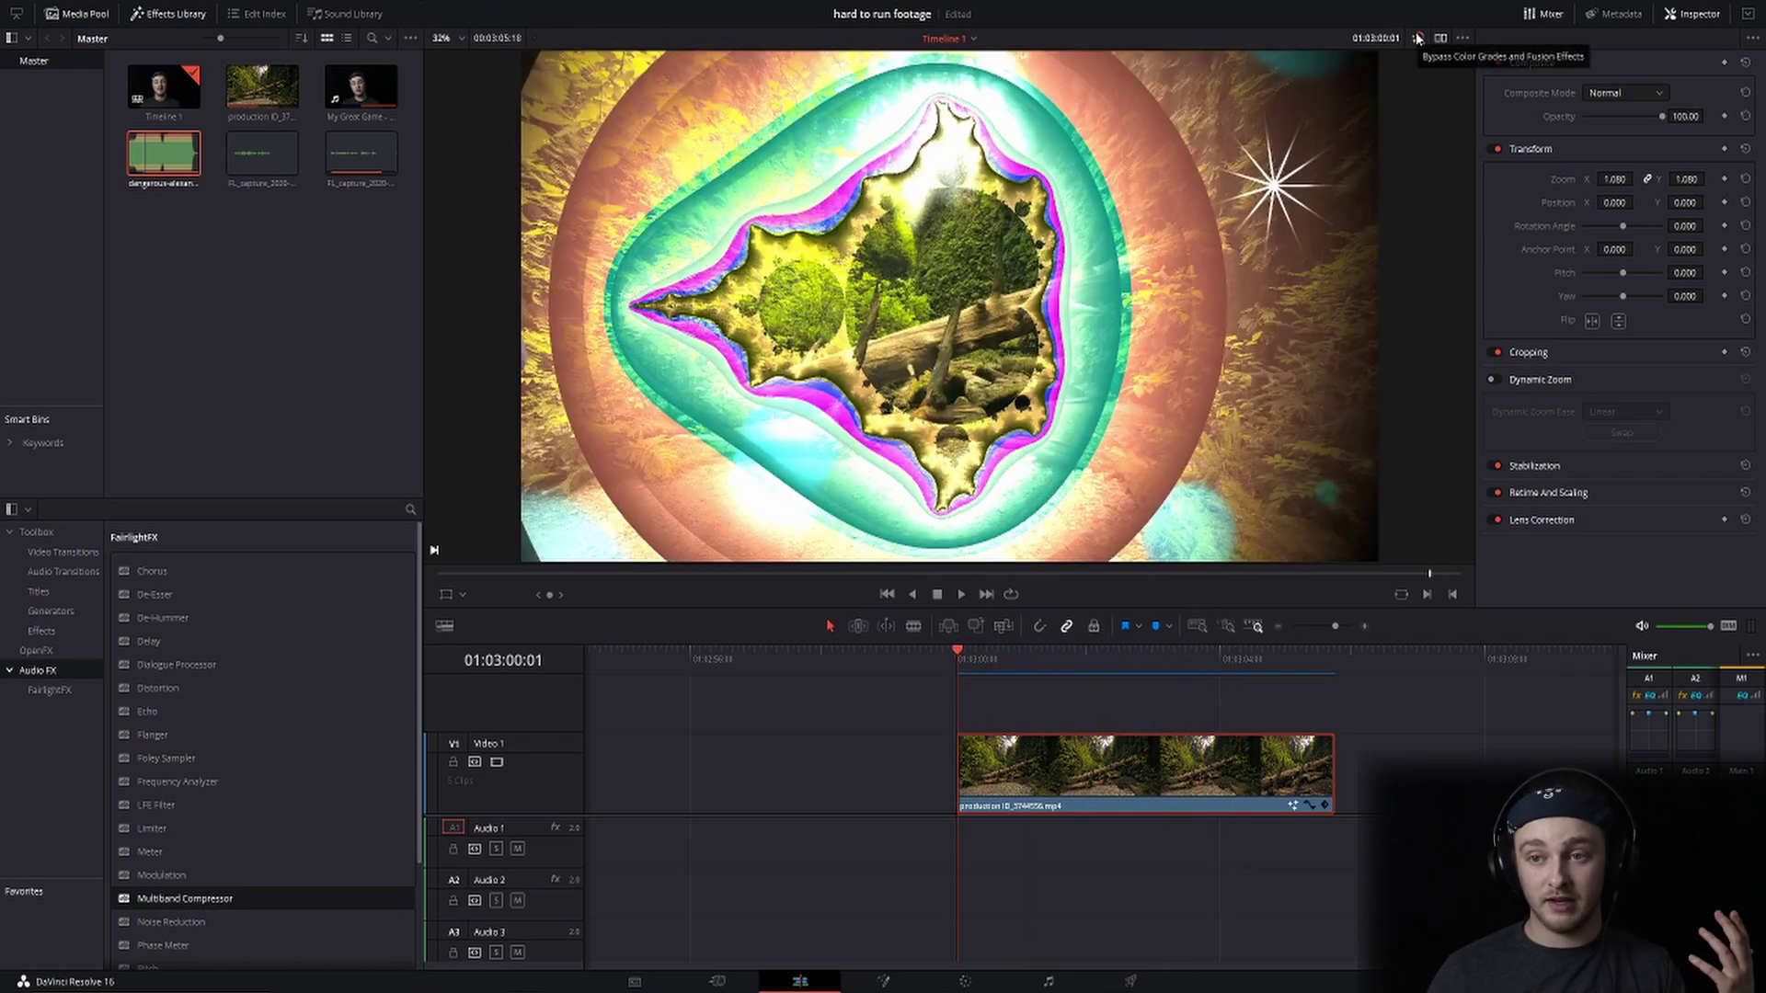
click(1417, 37)
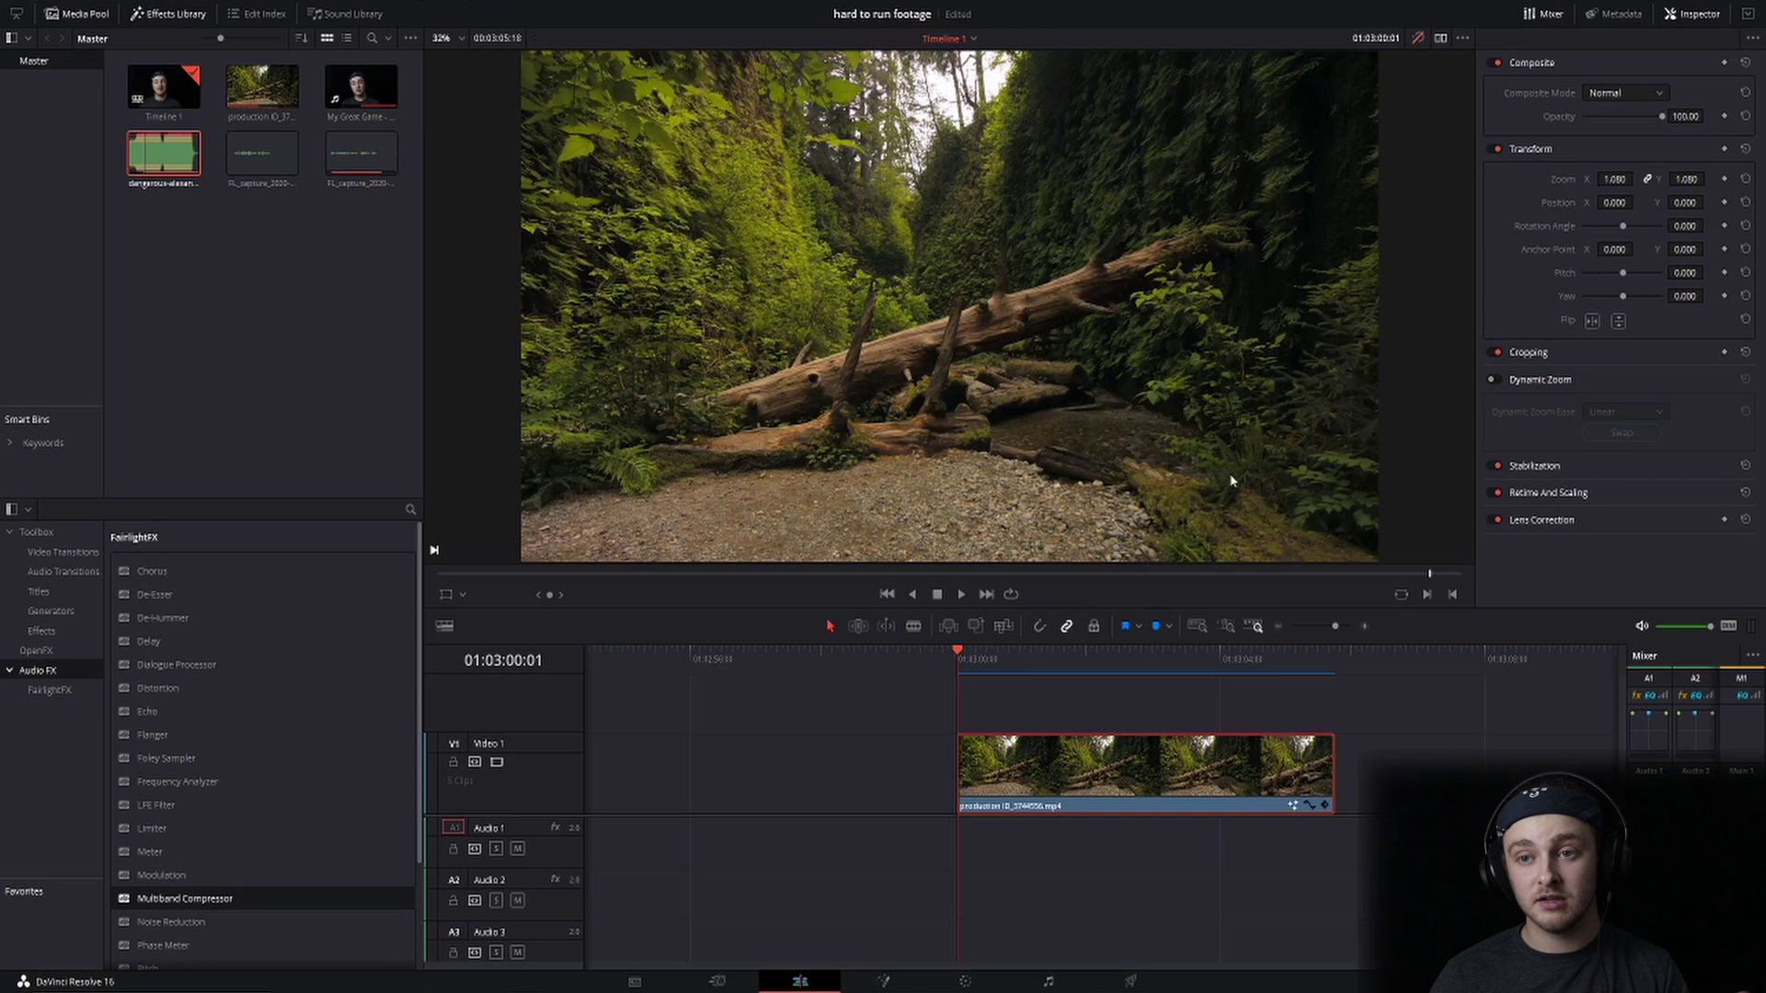
Step: Toggle the bypass repeatedly to compare, ending with the fractal effect visible
click(1418, 39)
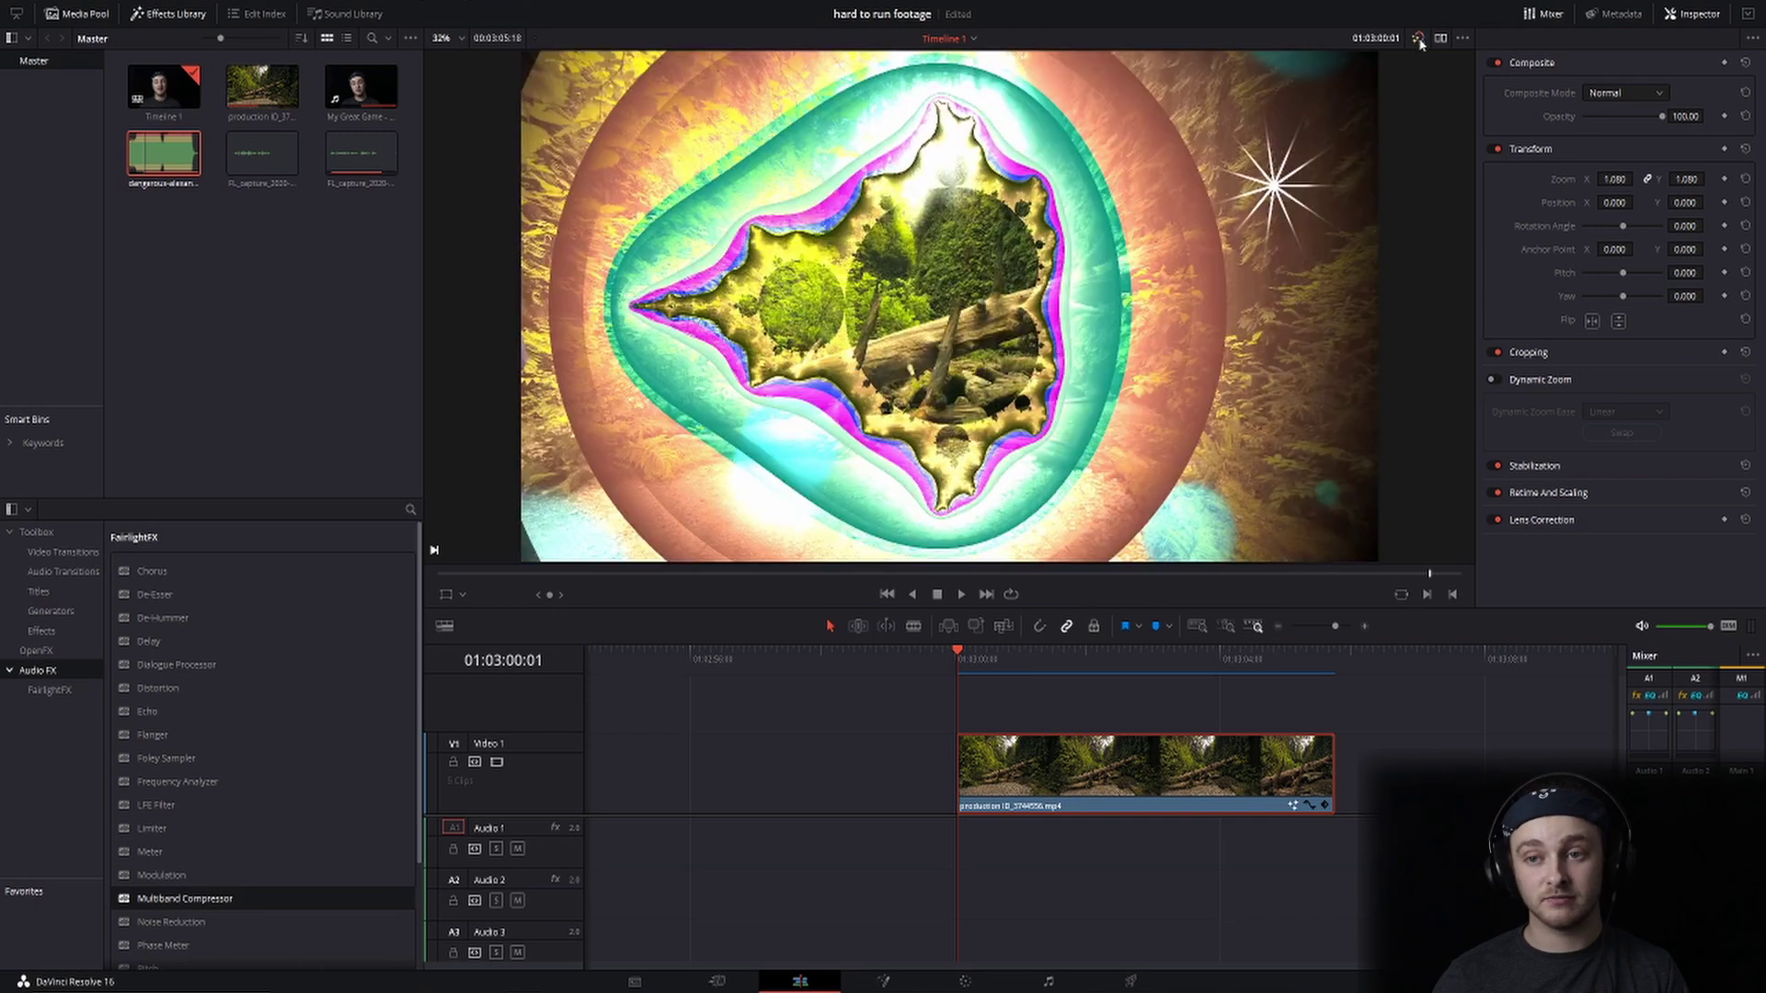
click(1418, 39)
click(1418, 40)
click(1418, 40)
click(1418, 39)
click(1418, 40)
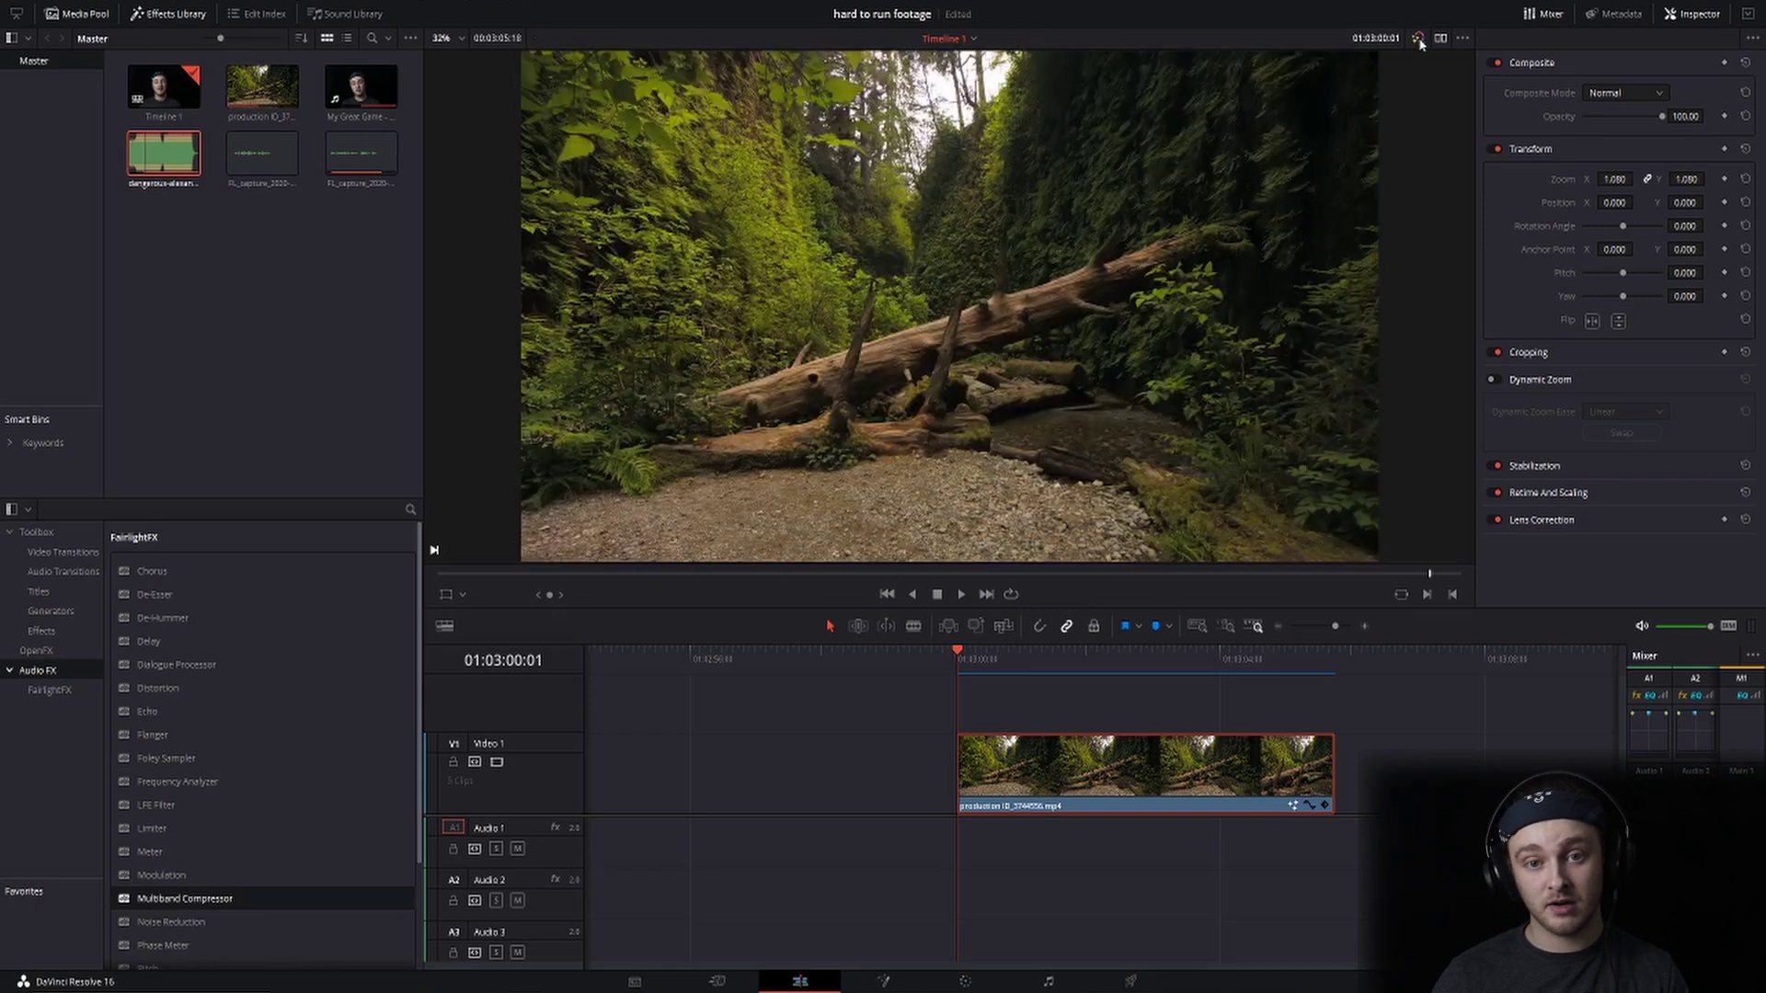
click(1419, 40)
Step: Compare again at 01:03:03:06, leave effects bypassed, and return to the clip's first frame
click(1168, 658)
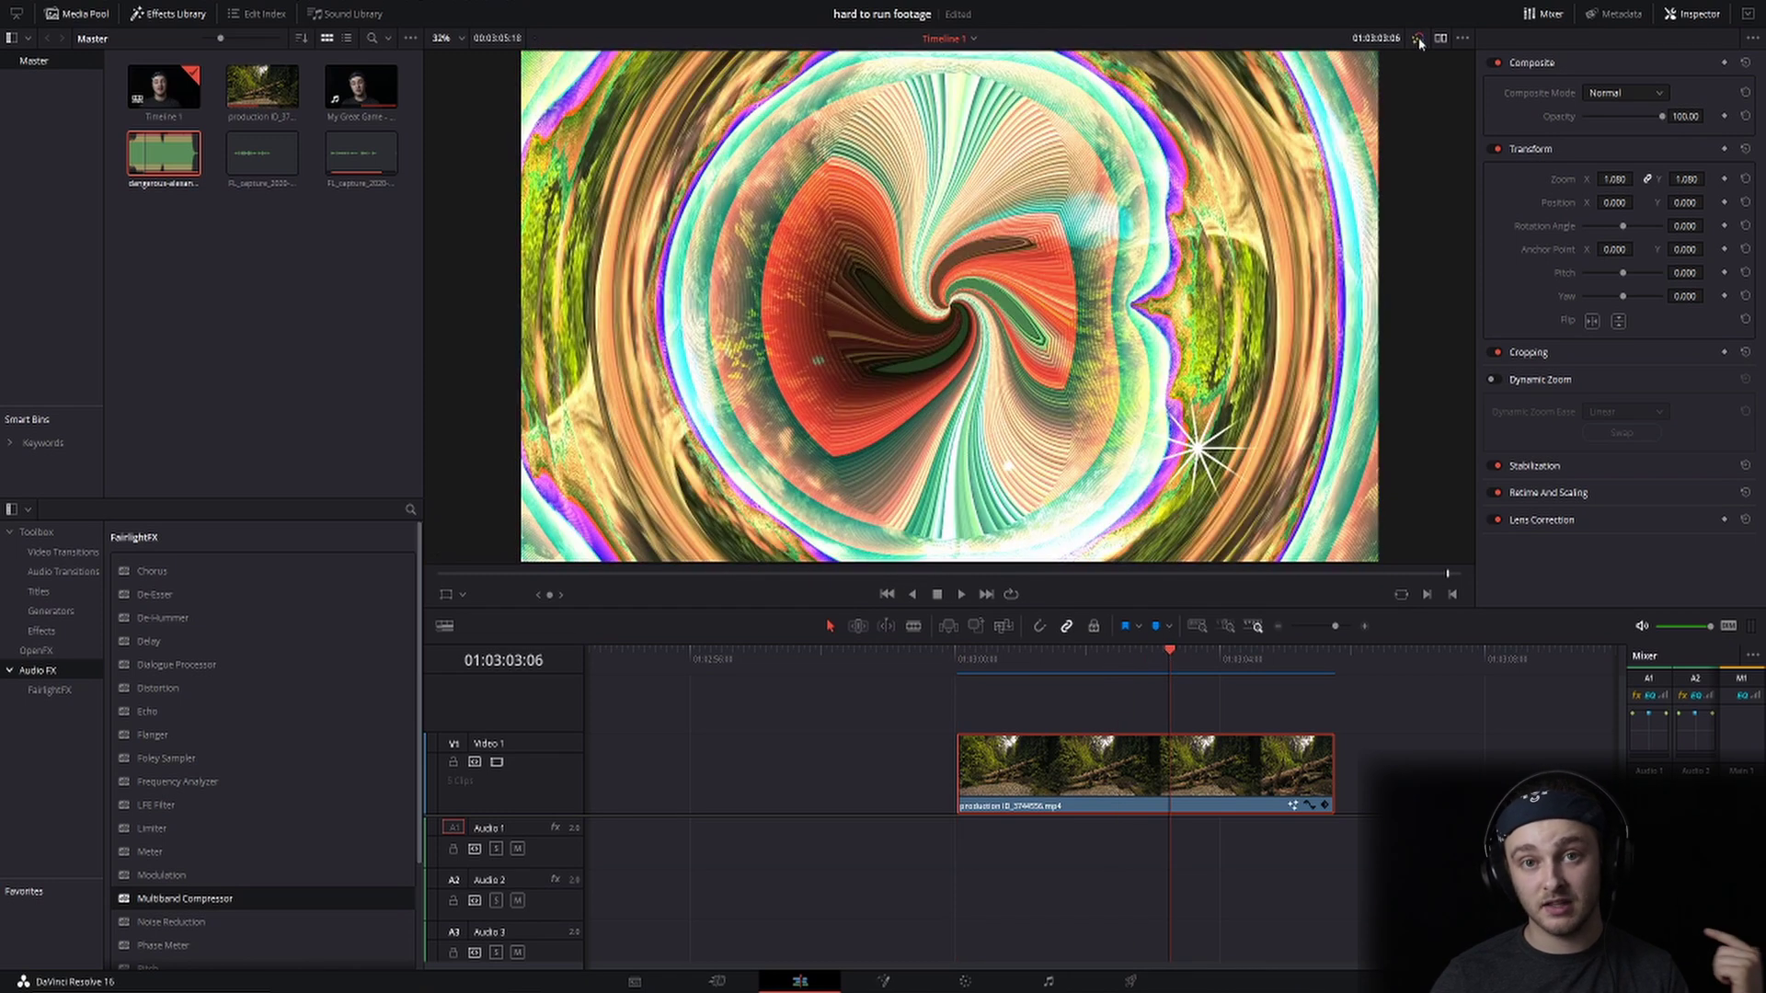
click(1418, 38)
click(1418, 40)
click(1419, 40)
click(1419, 40)
click(1419, 40)
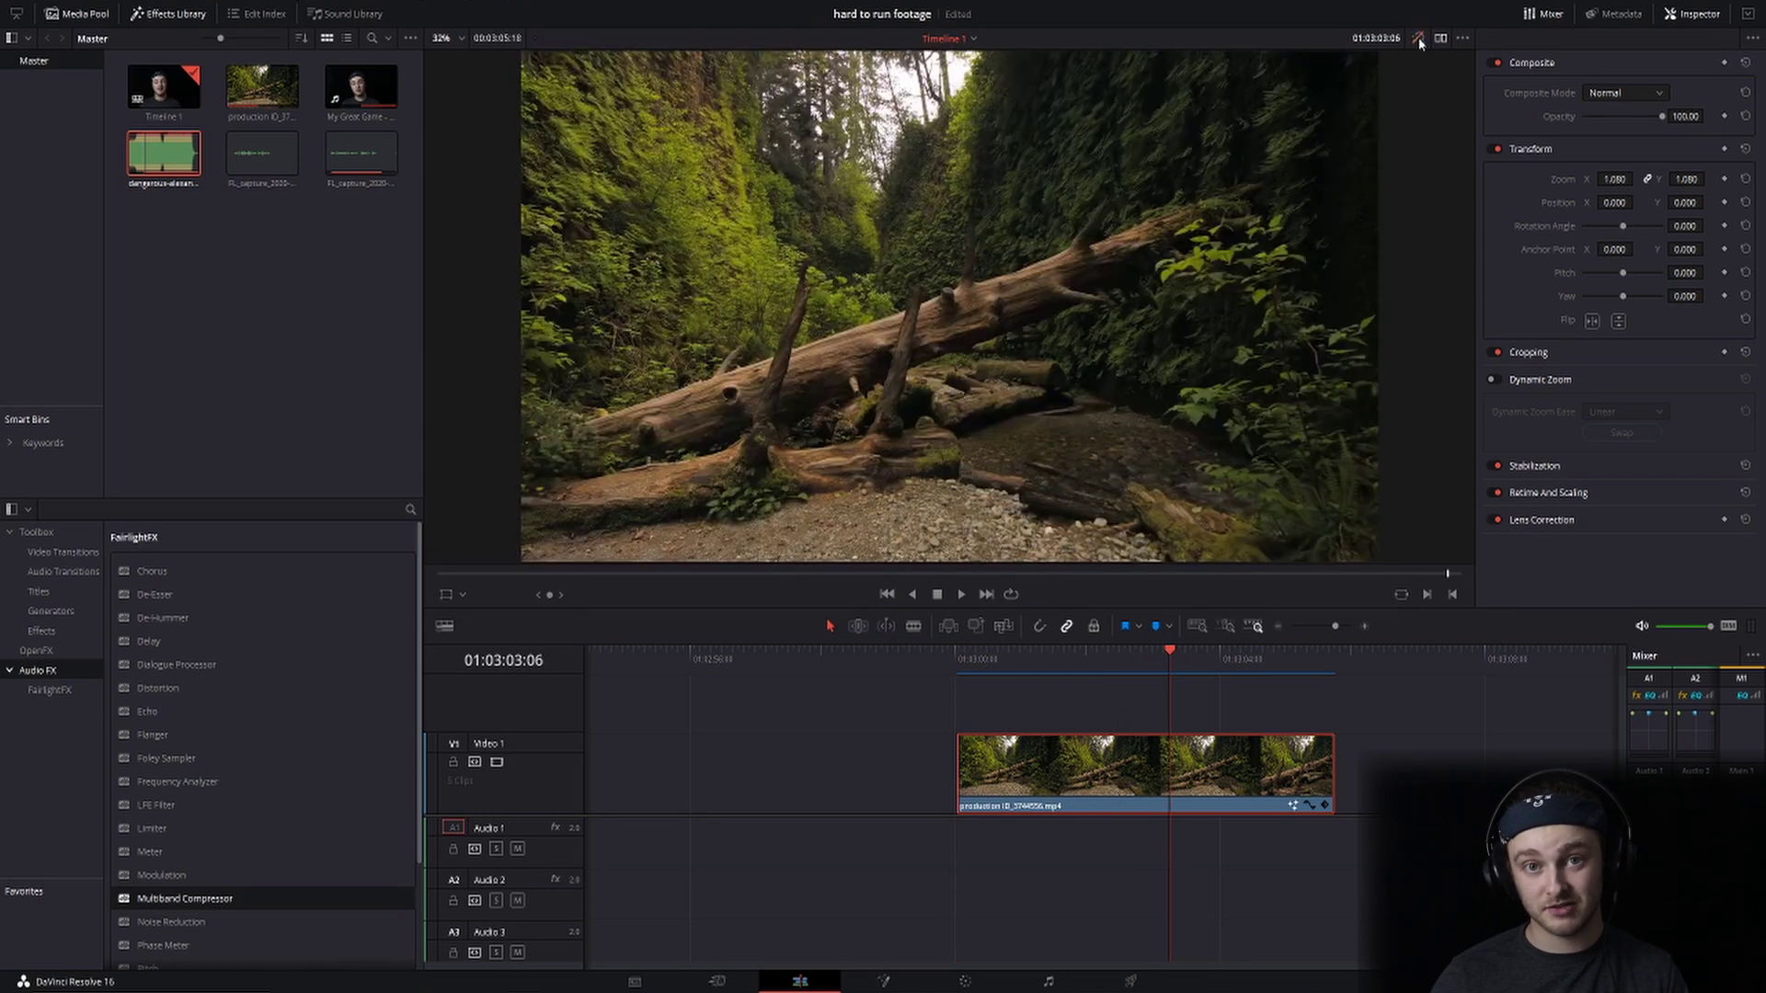
click(1419, 40)
click(1419, 40)
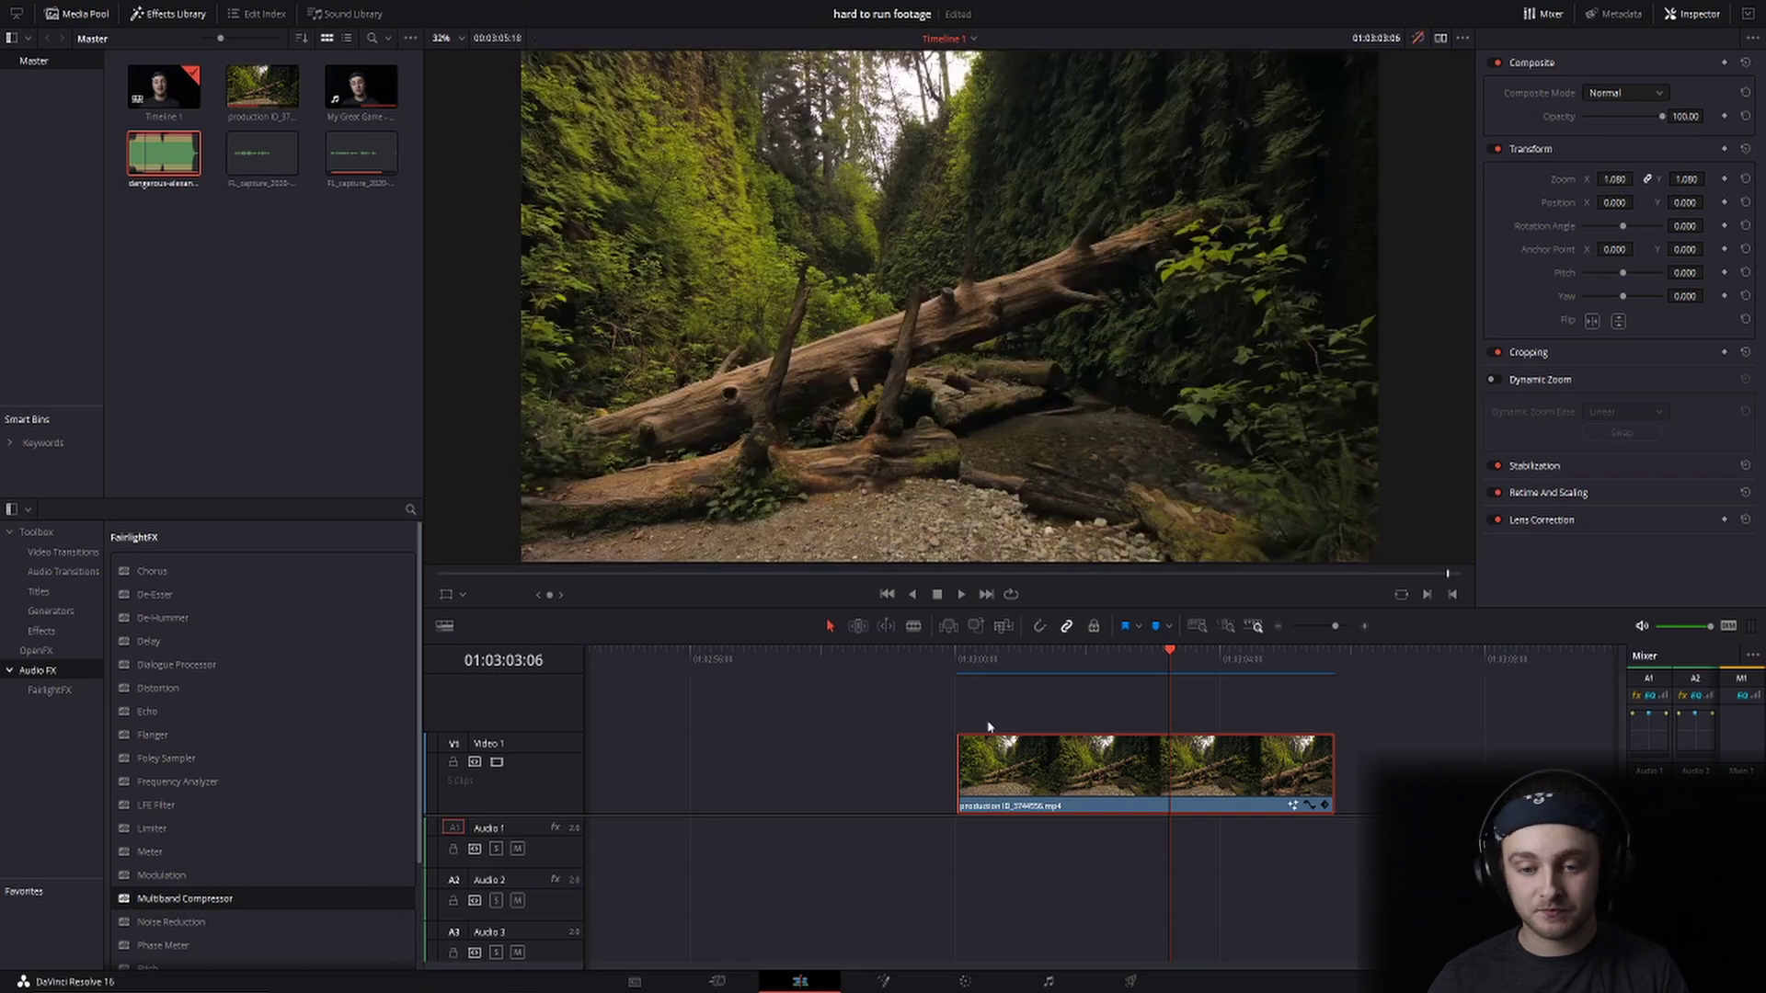
click(977, 662)
drag(977, 669, 959, 671)
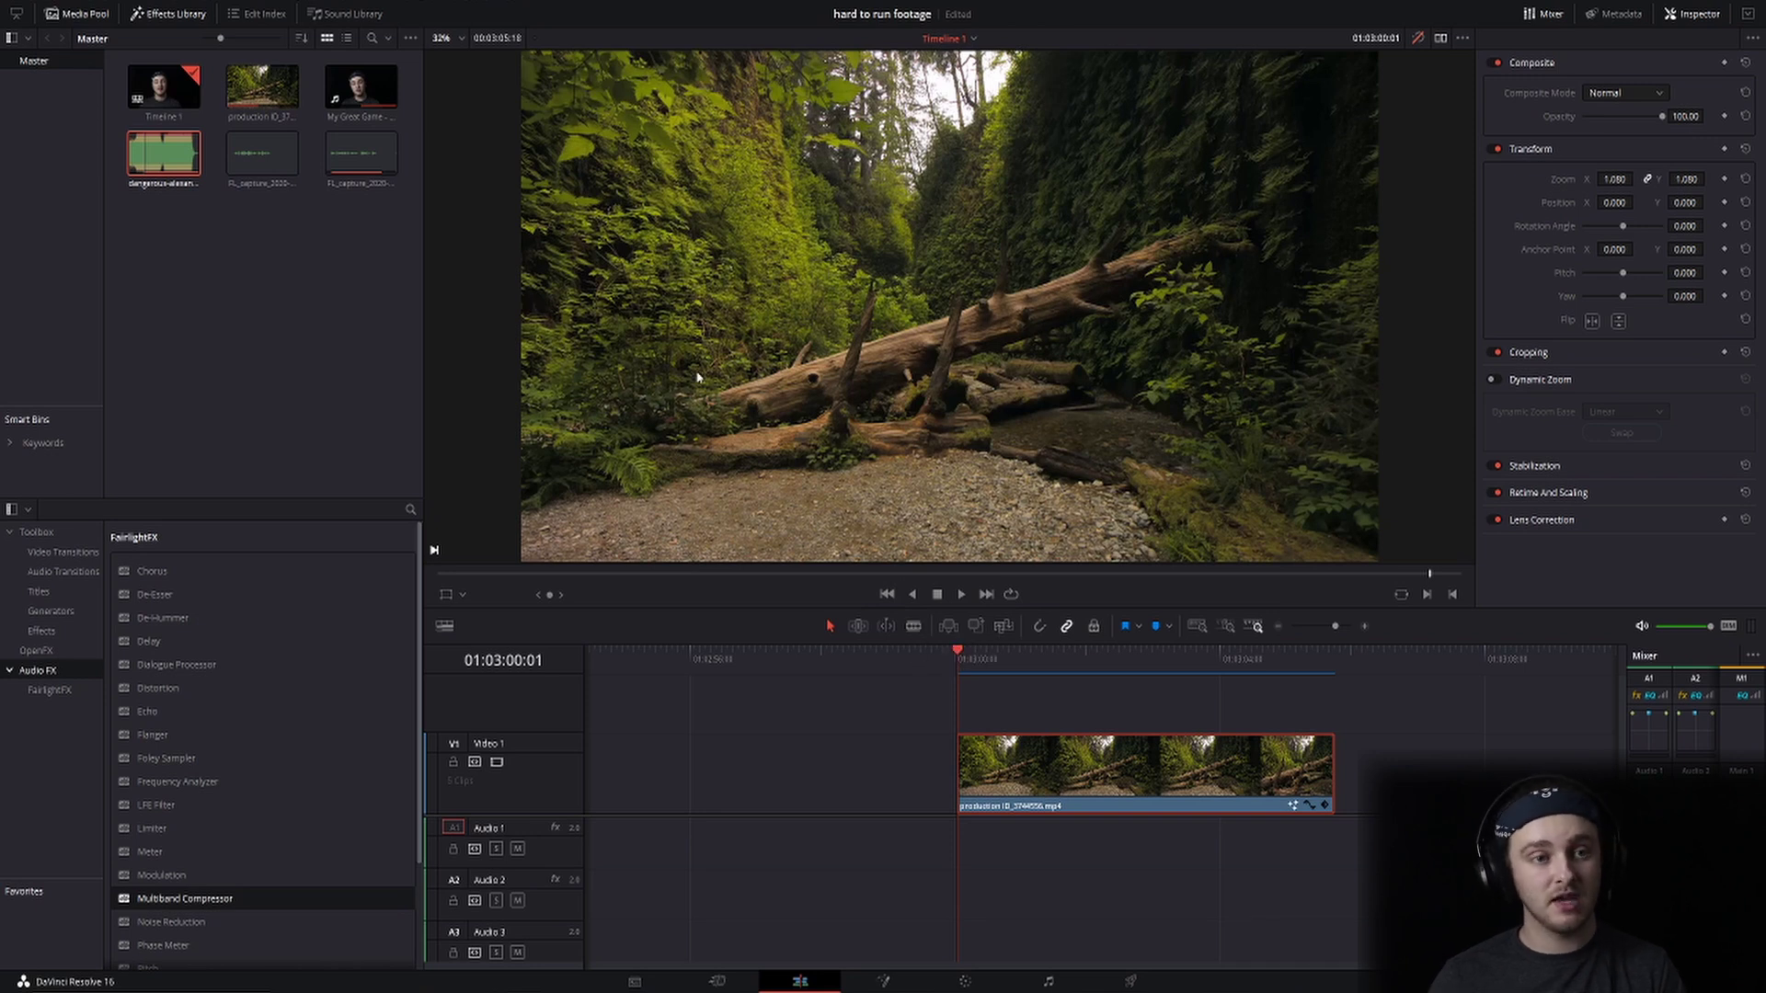
Step: Switch Playback > Proxy Mode to Quarter Resolution
click(301, 3)
mouse_move(317, 48)
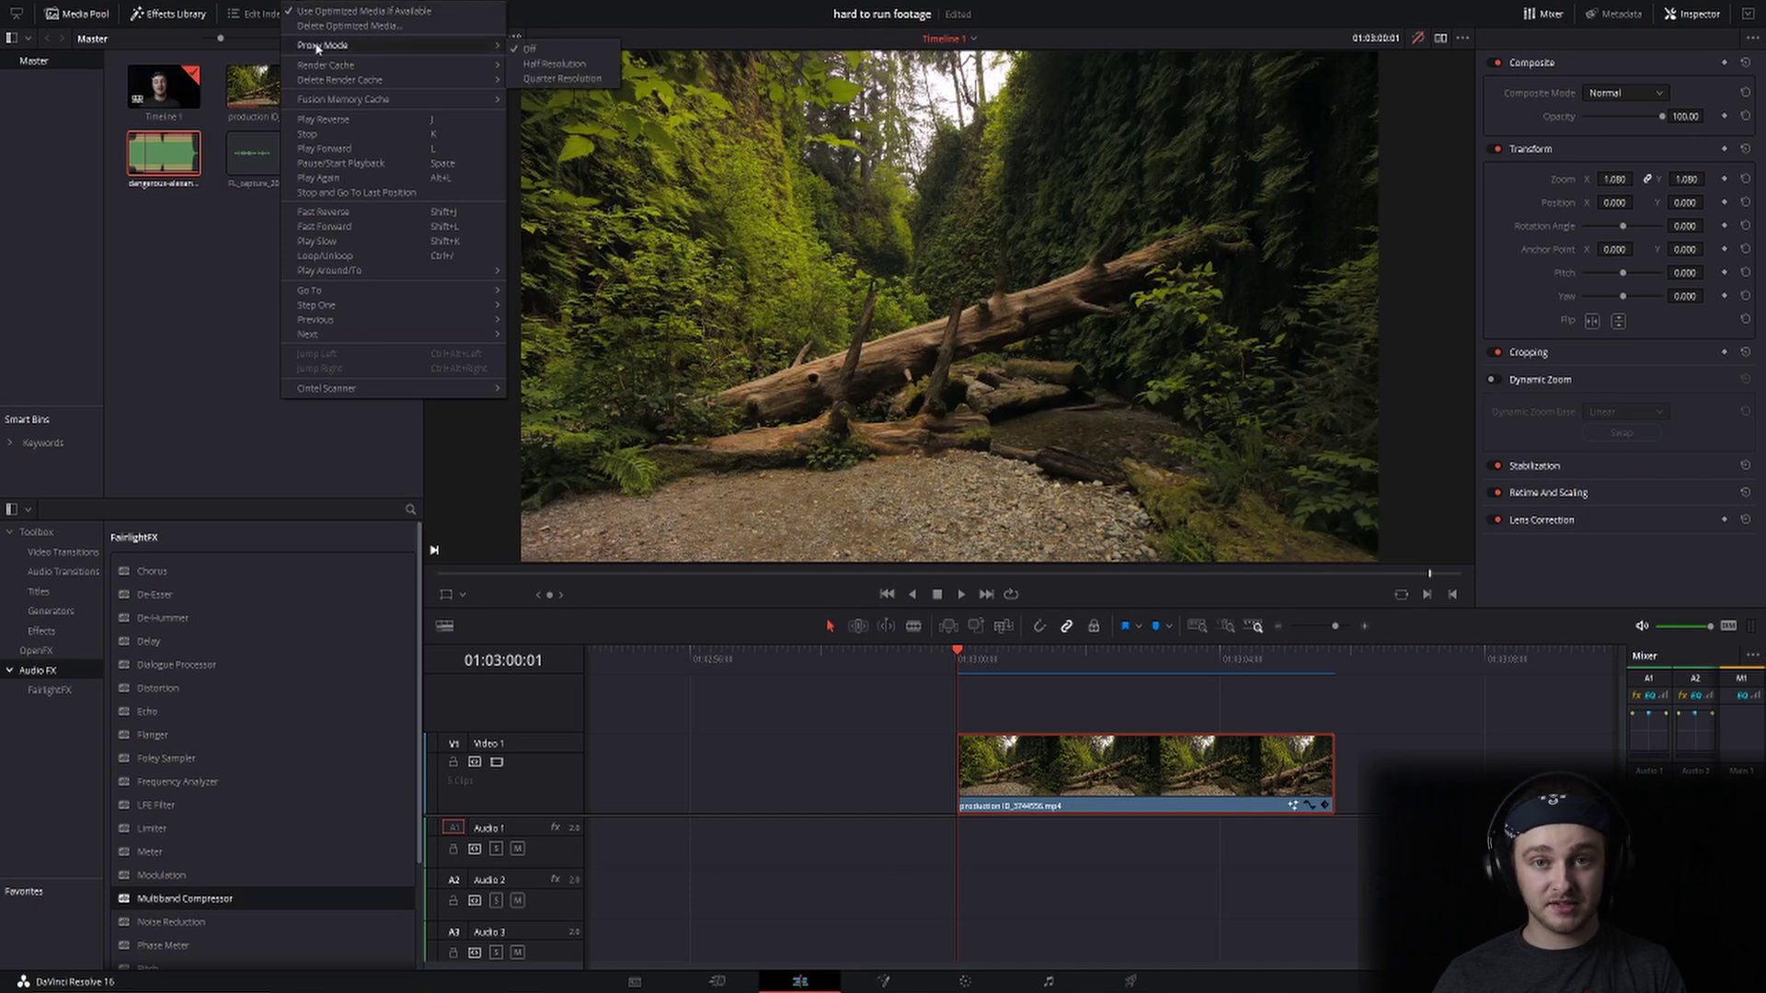
click(556, 79)
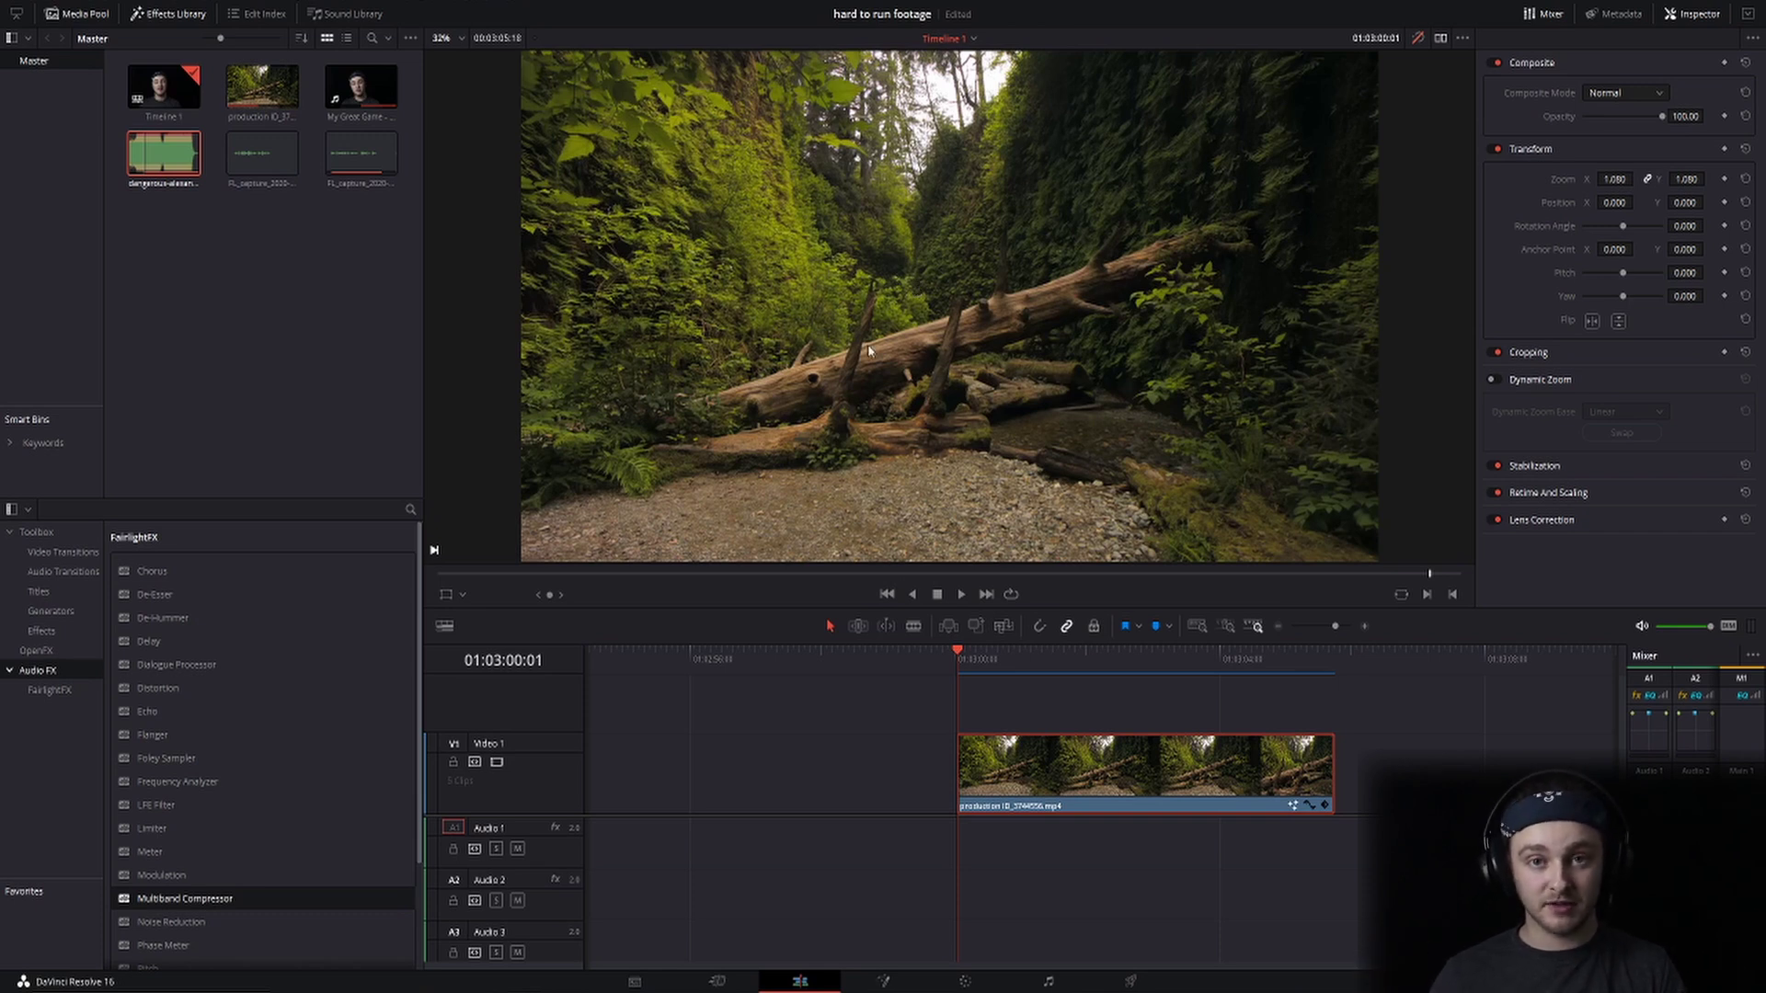
Step: Generate optimized media for the production forest clip and confirm Use Optimized Media If Available
click(212, 271)
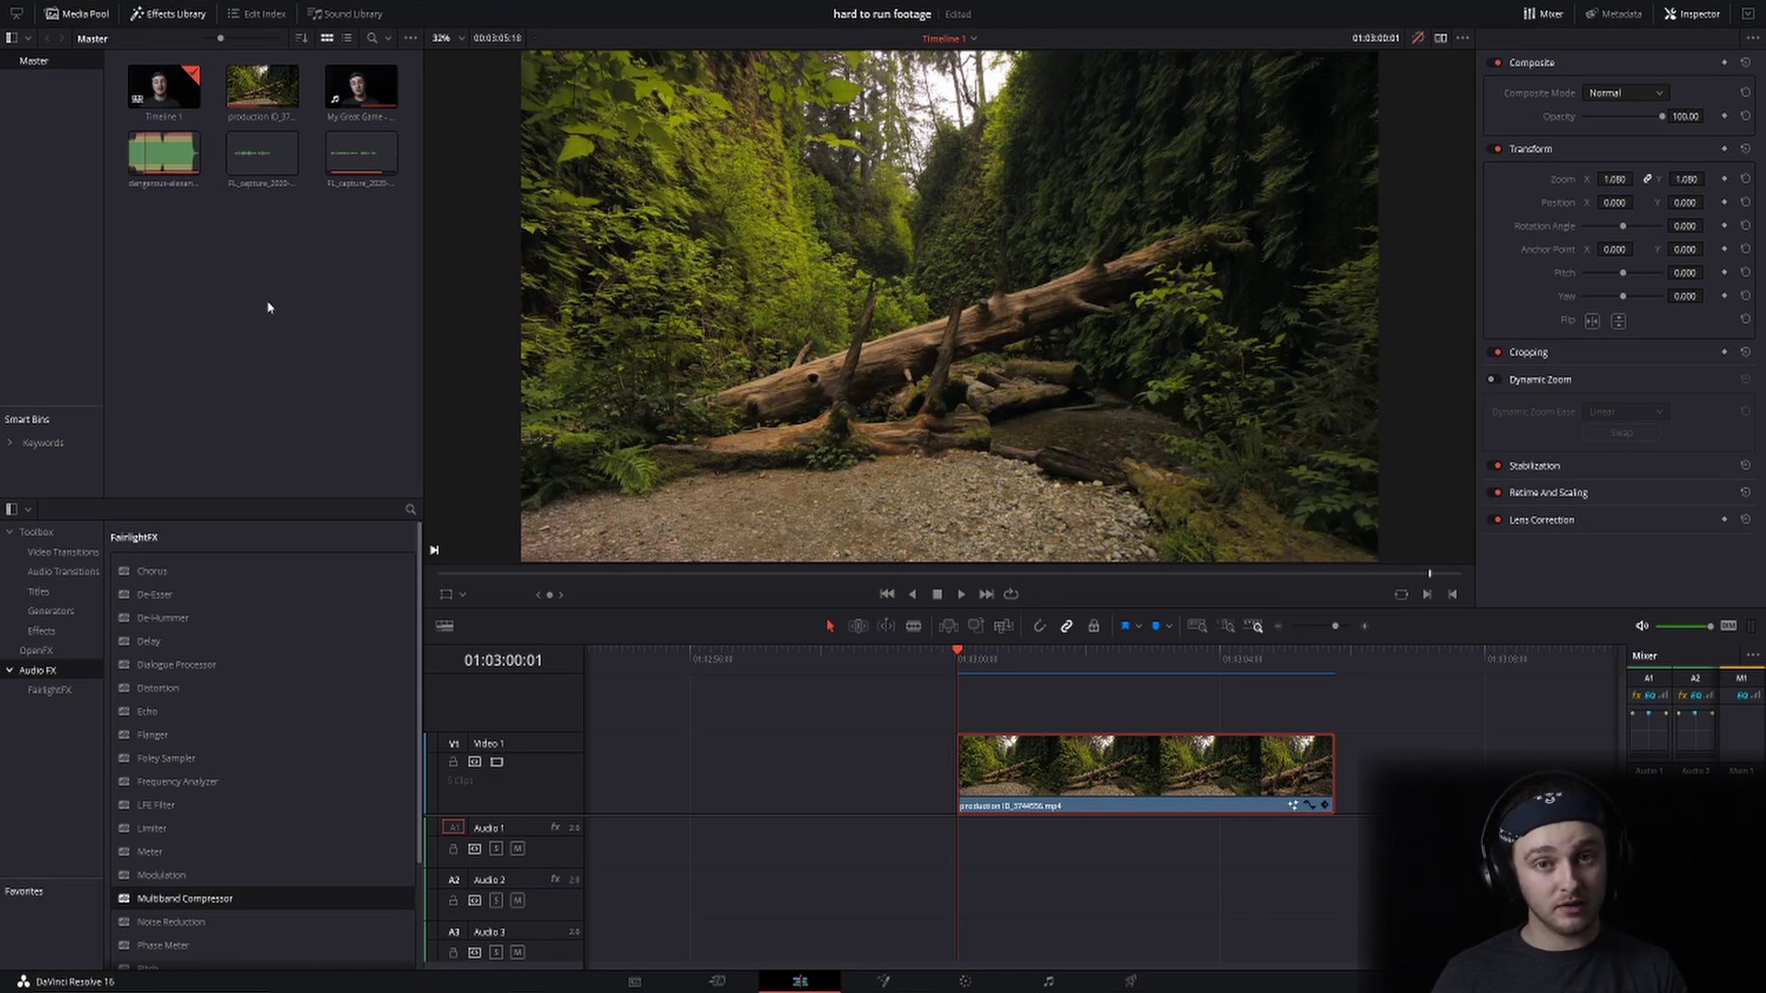
click(347, 184)
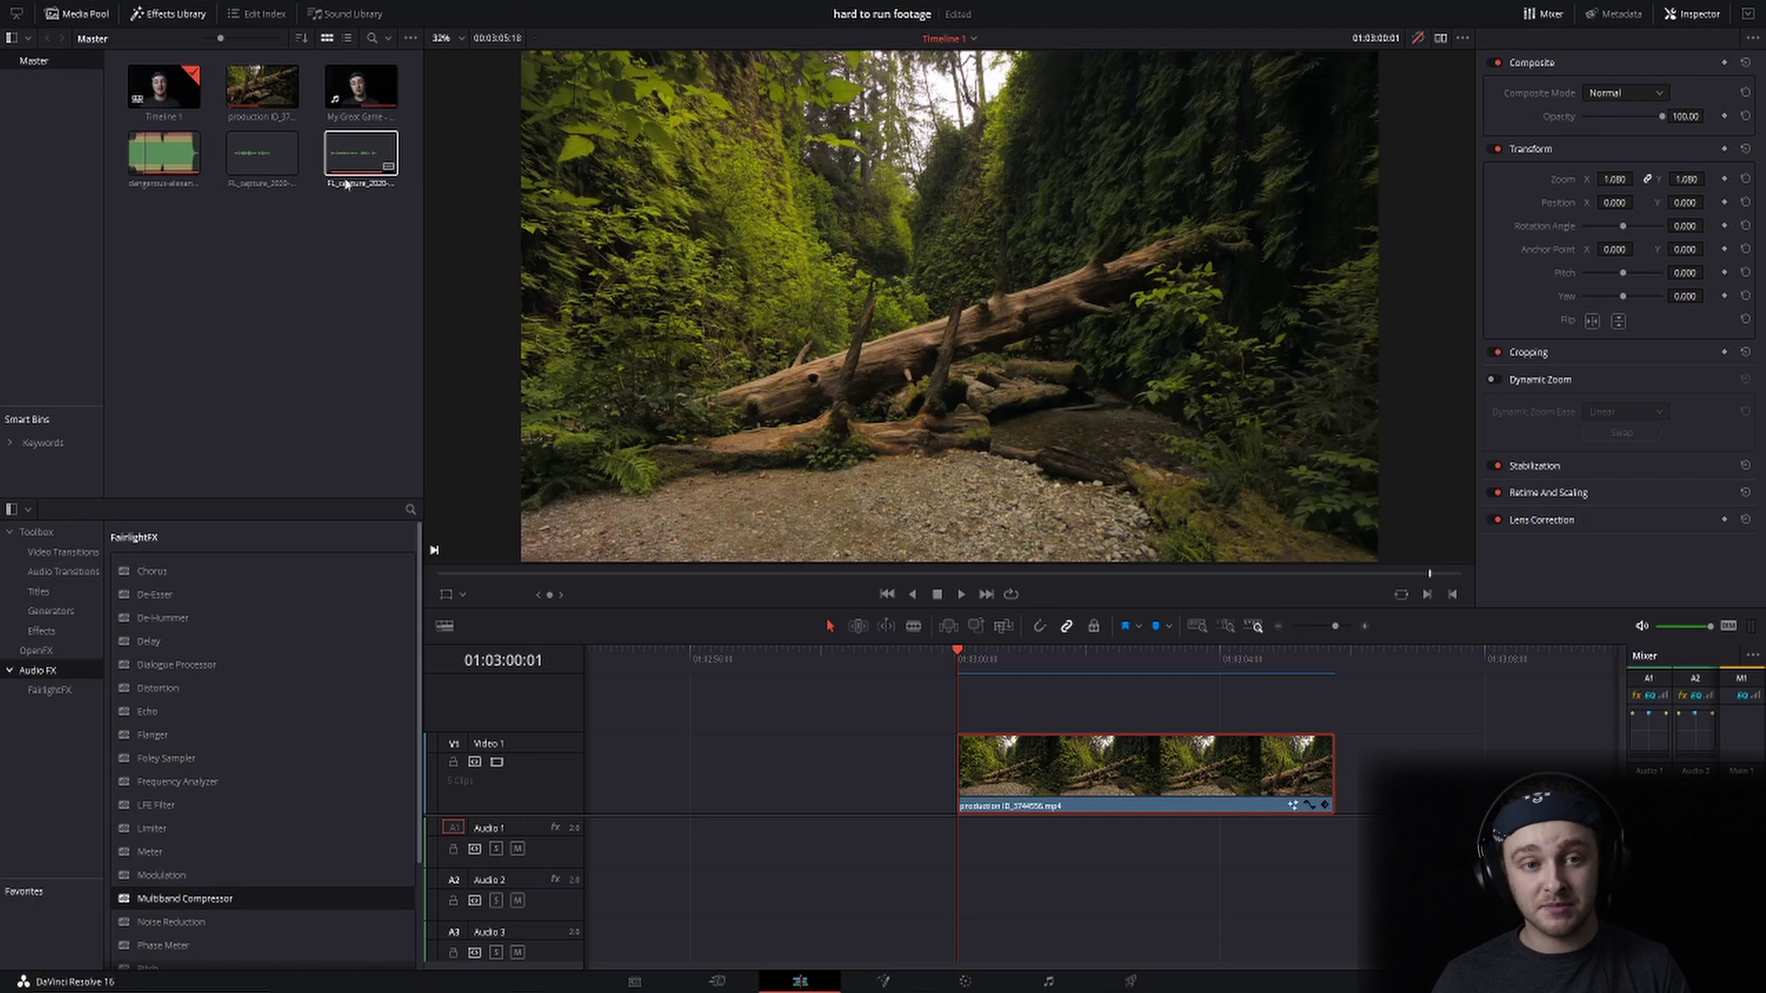
click(266, 87)
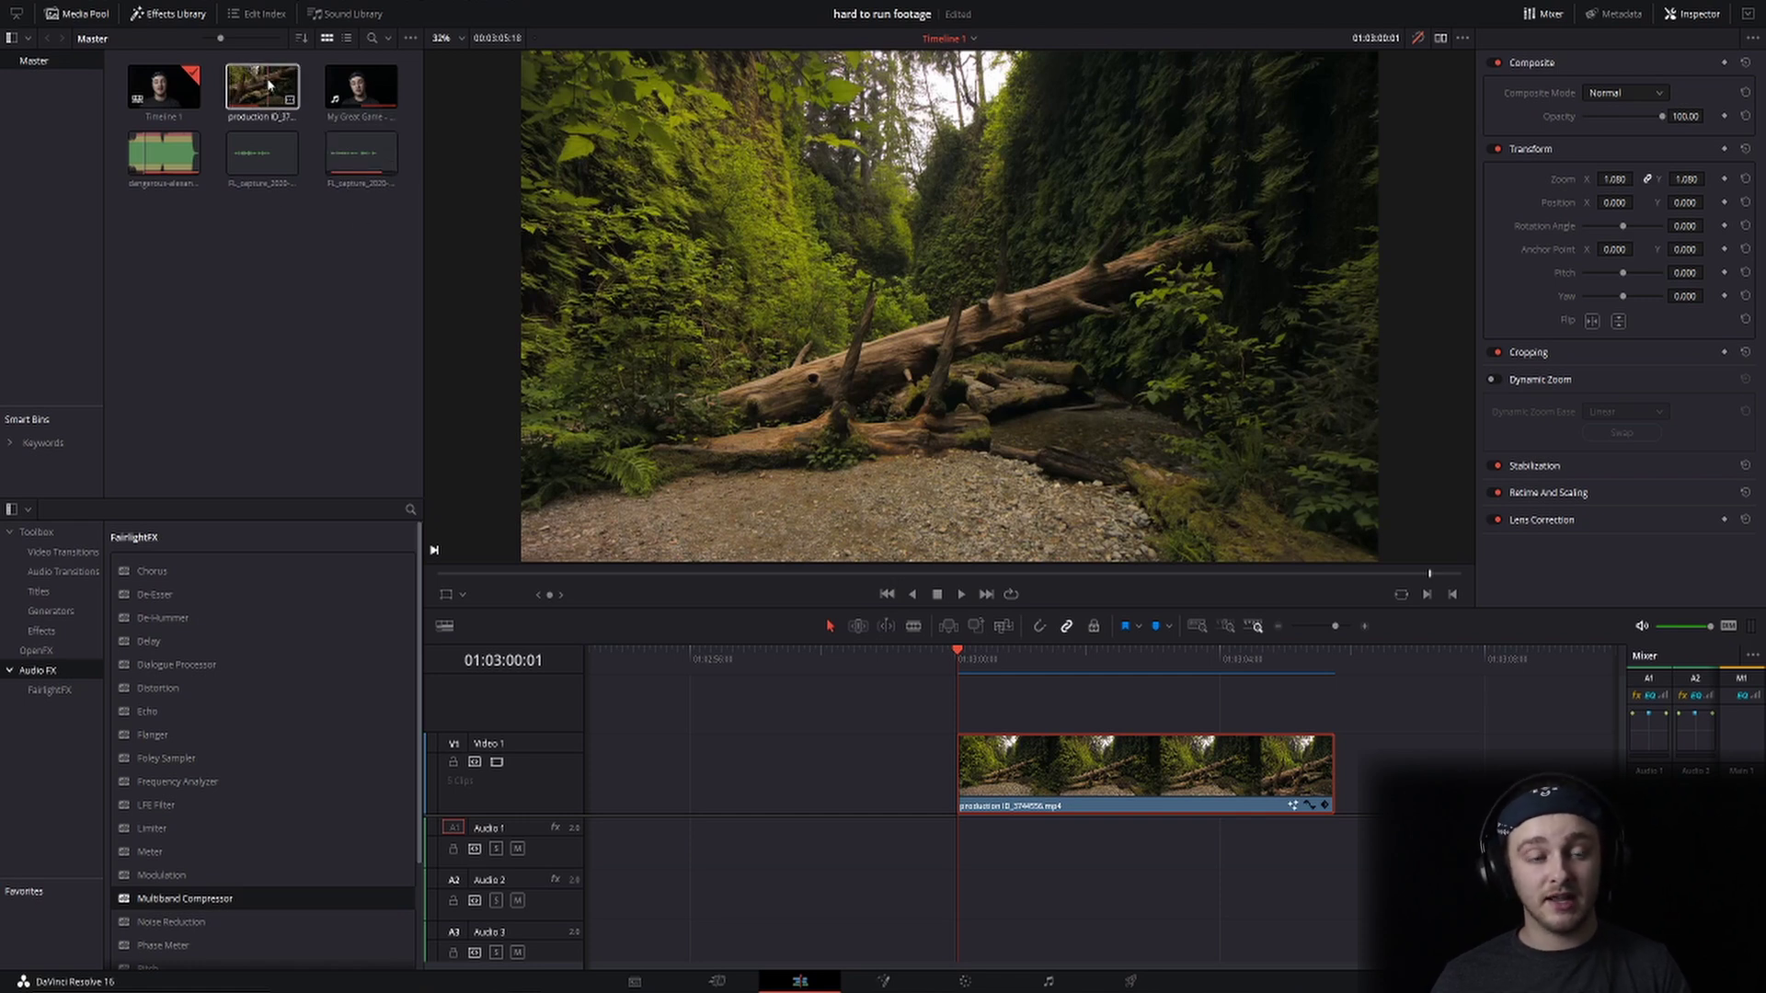
right_click(268, 85)
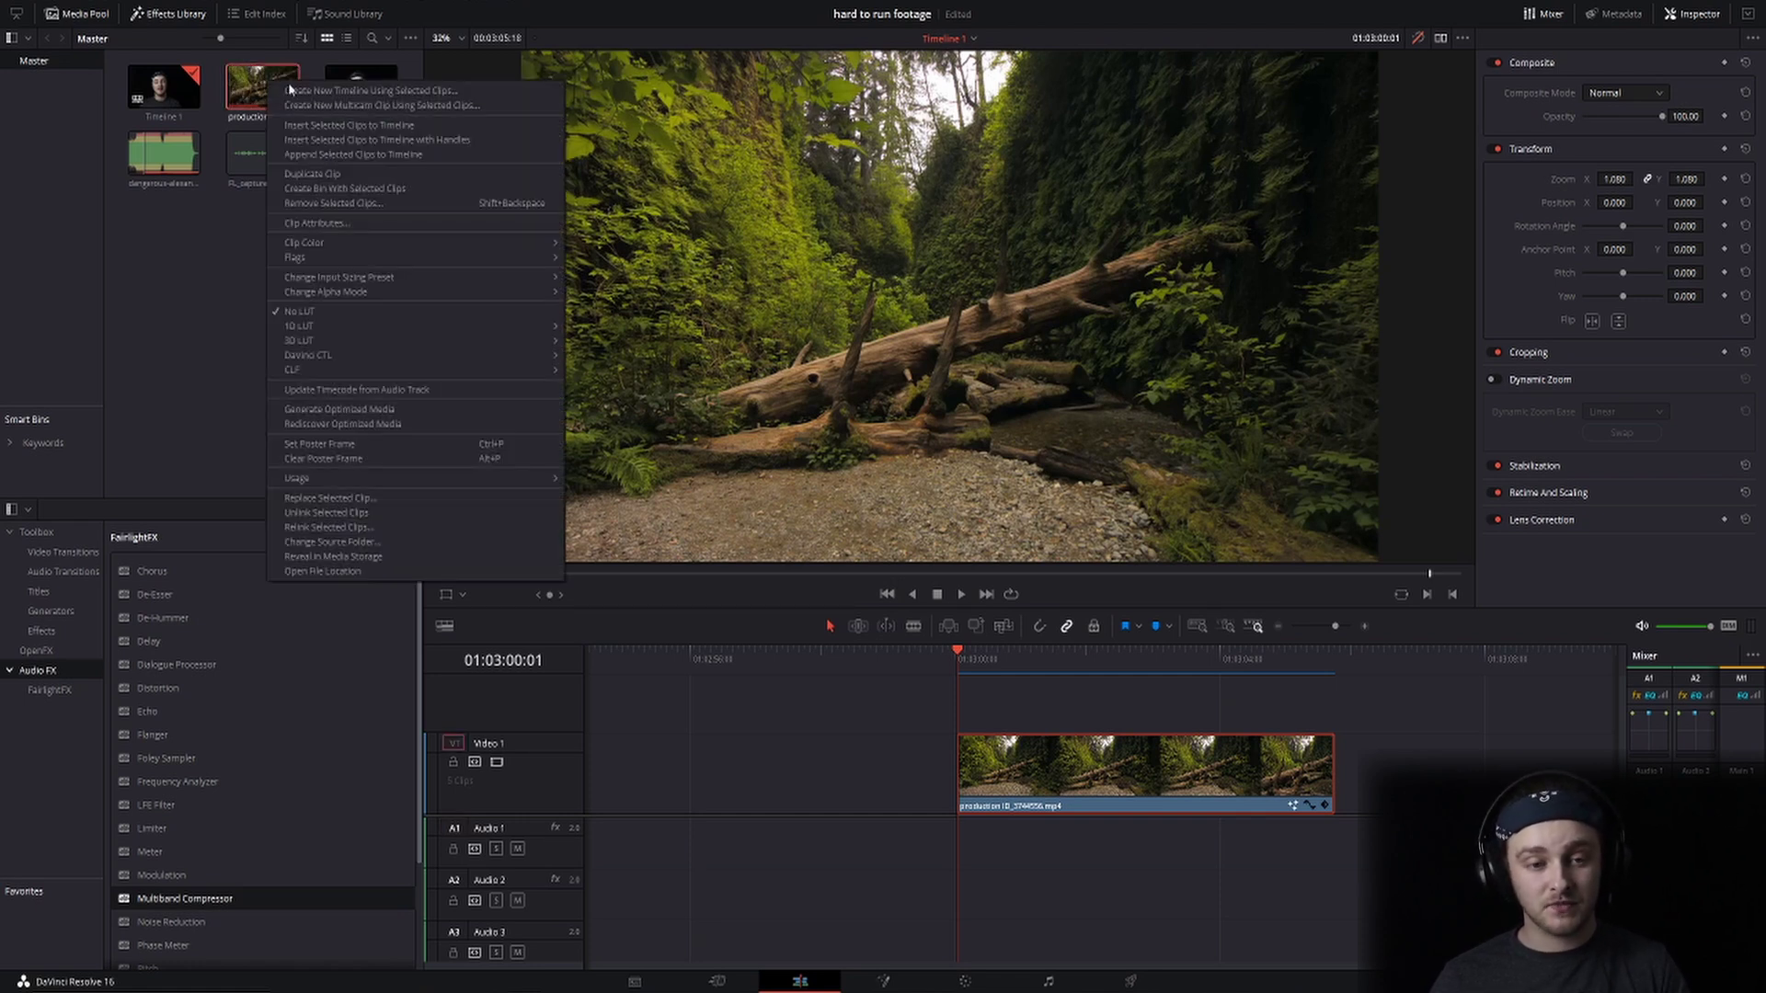
click(363, 410)
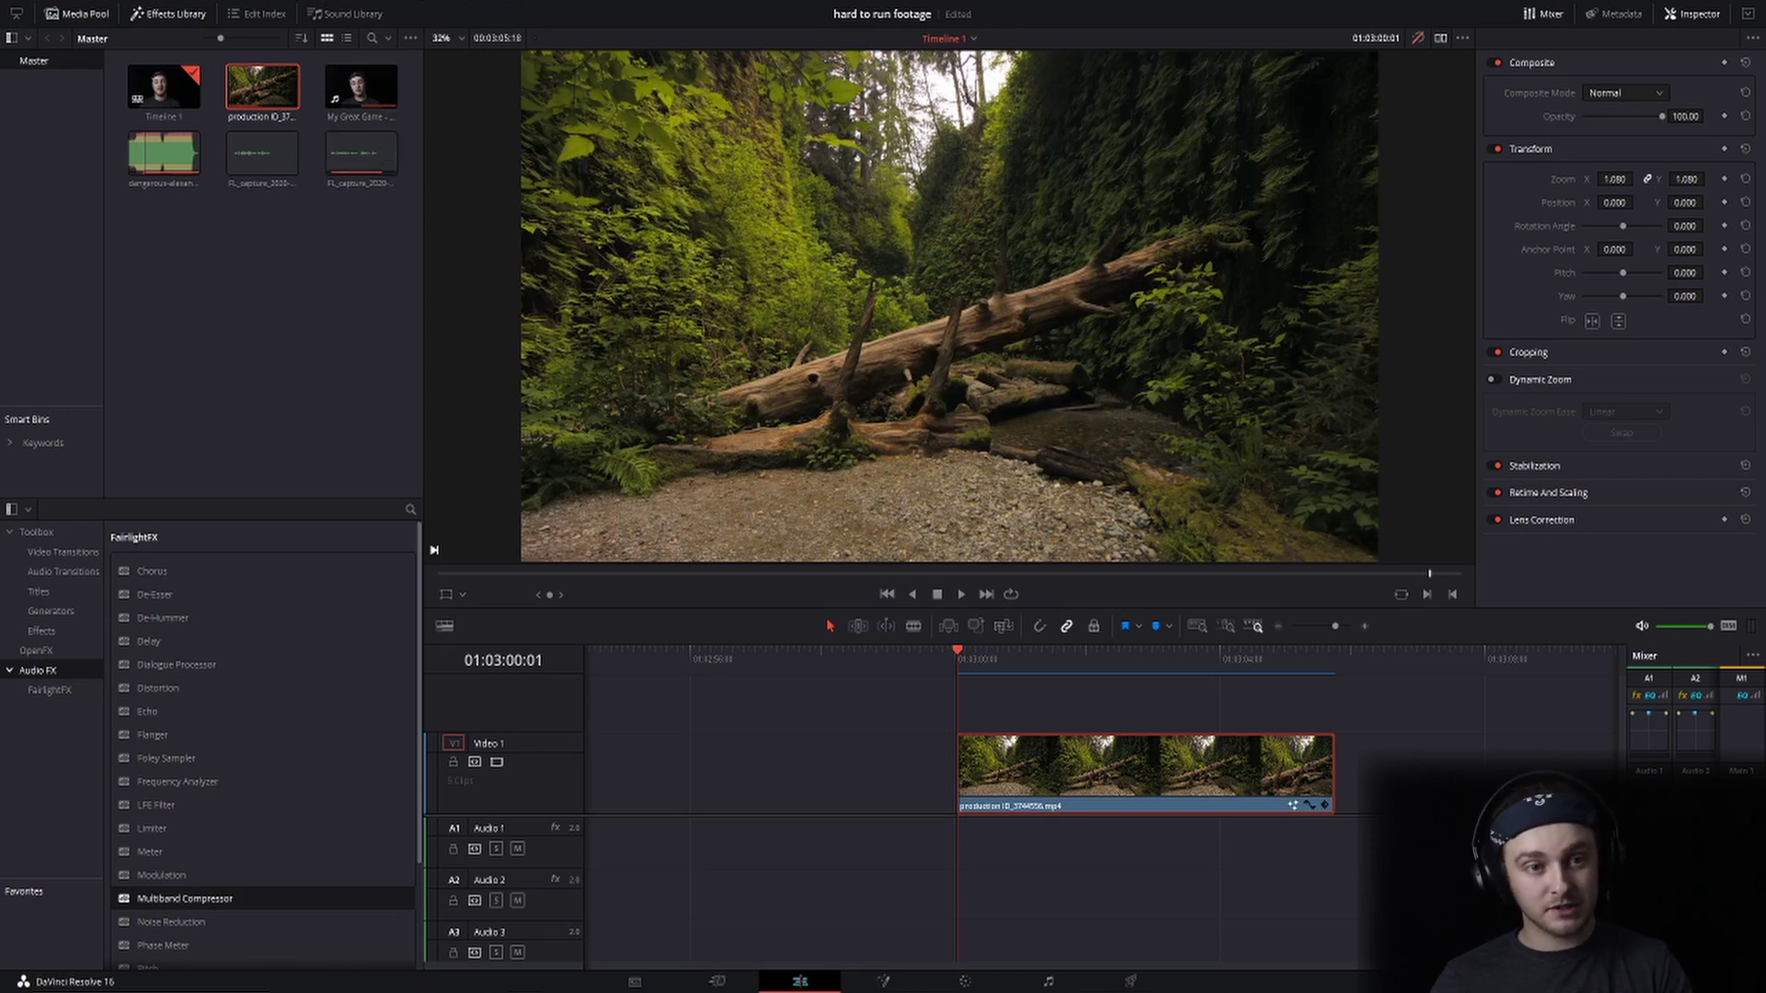
click(303, 3)
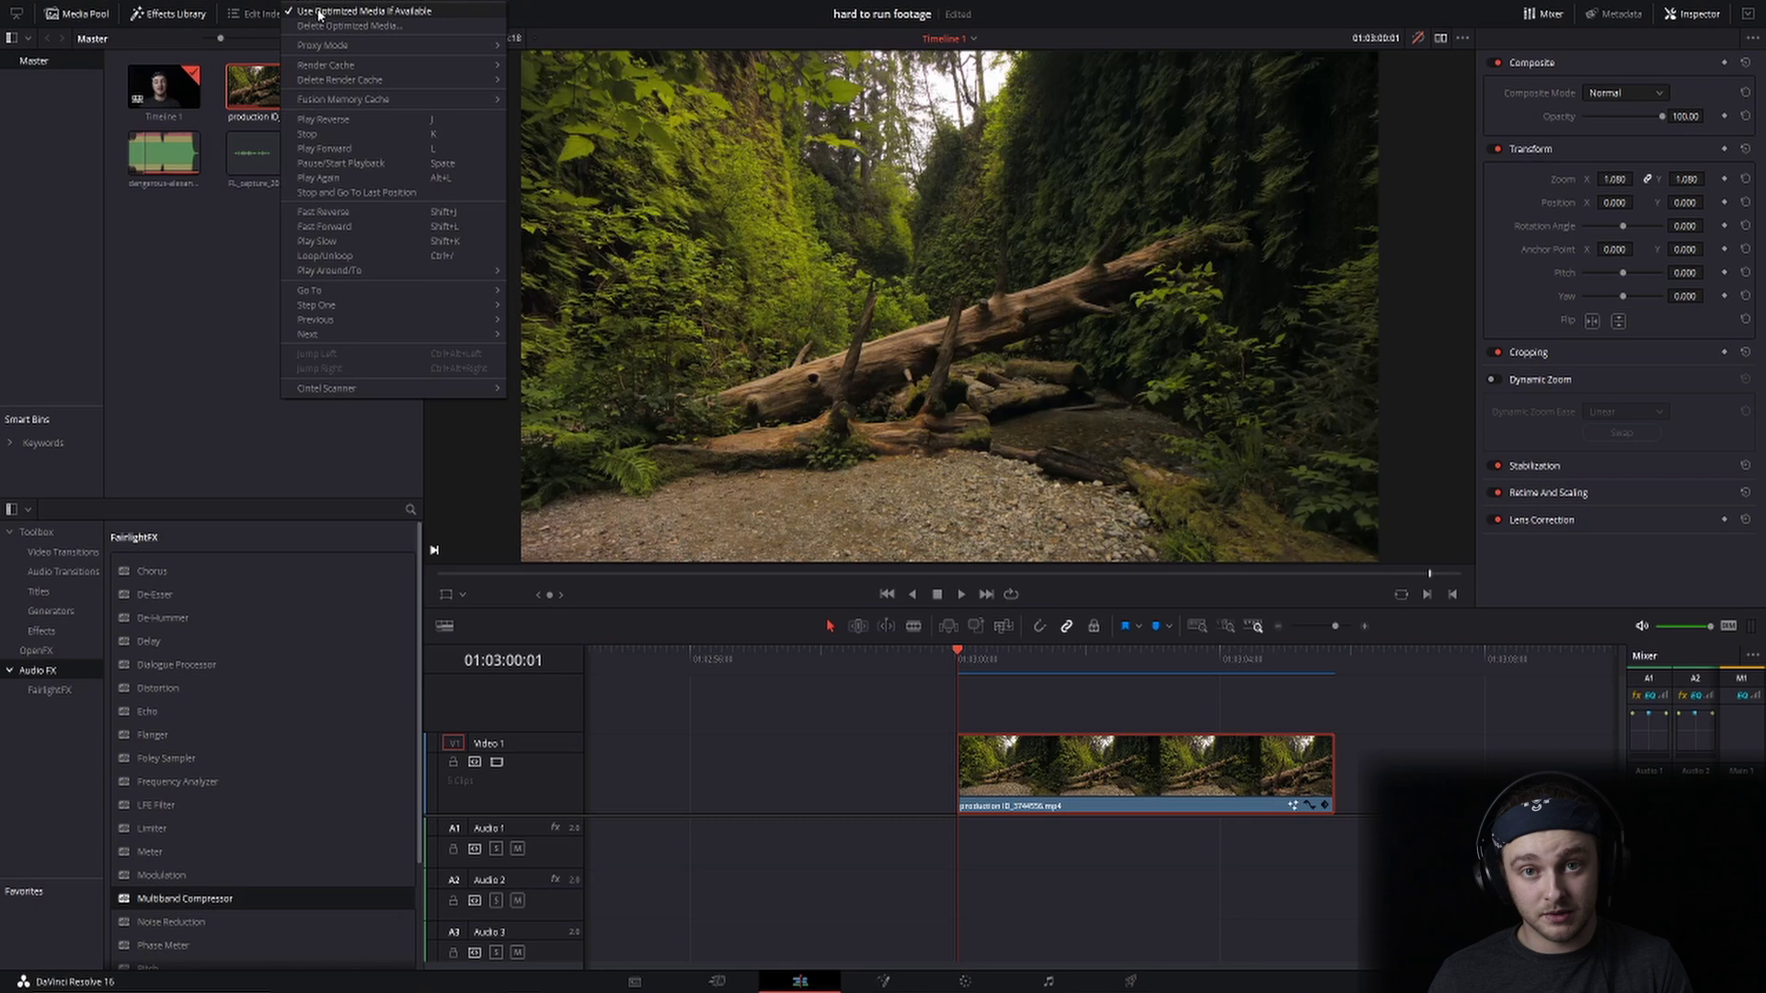
click(319, 11)
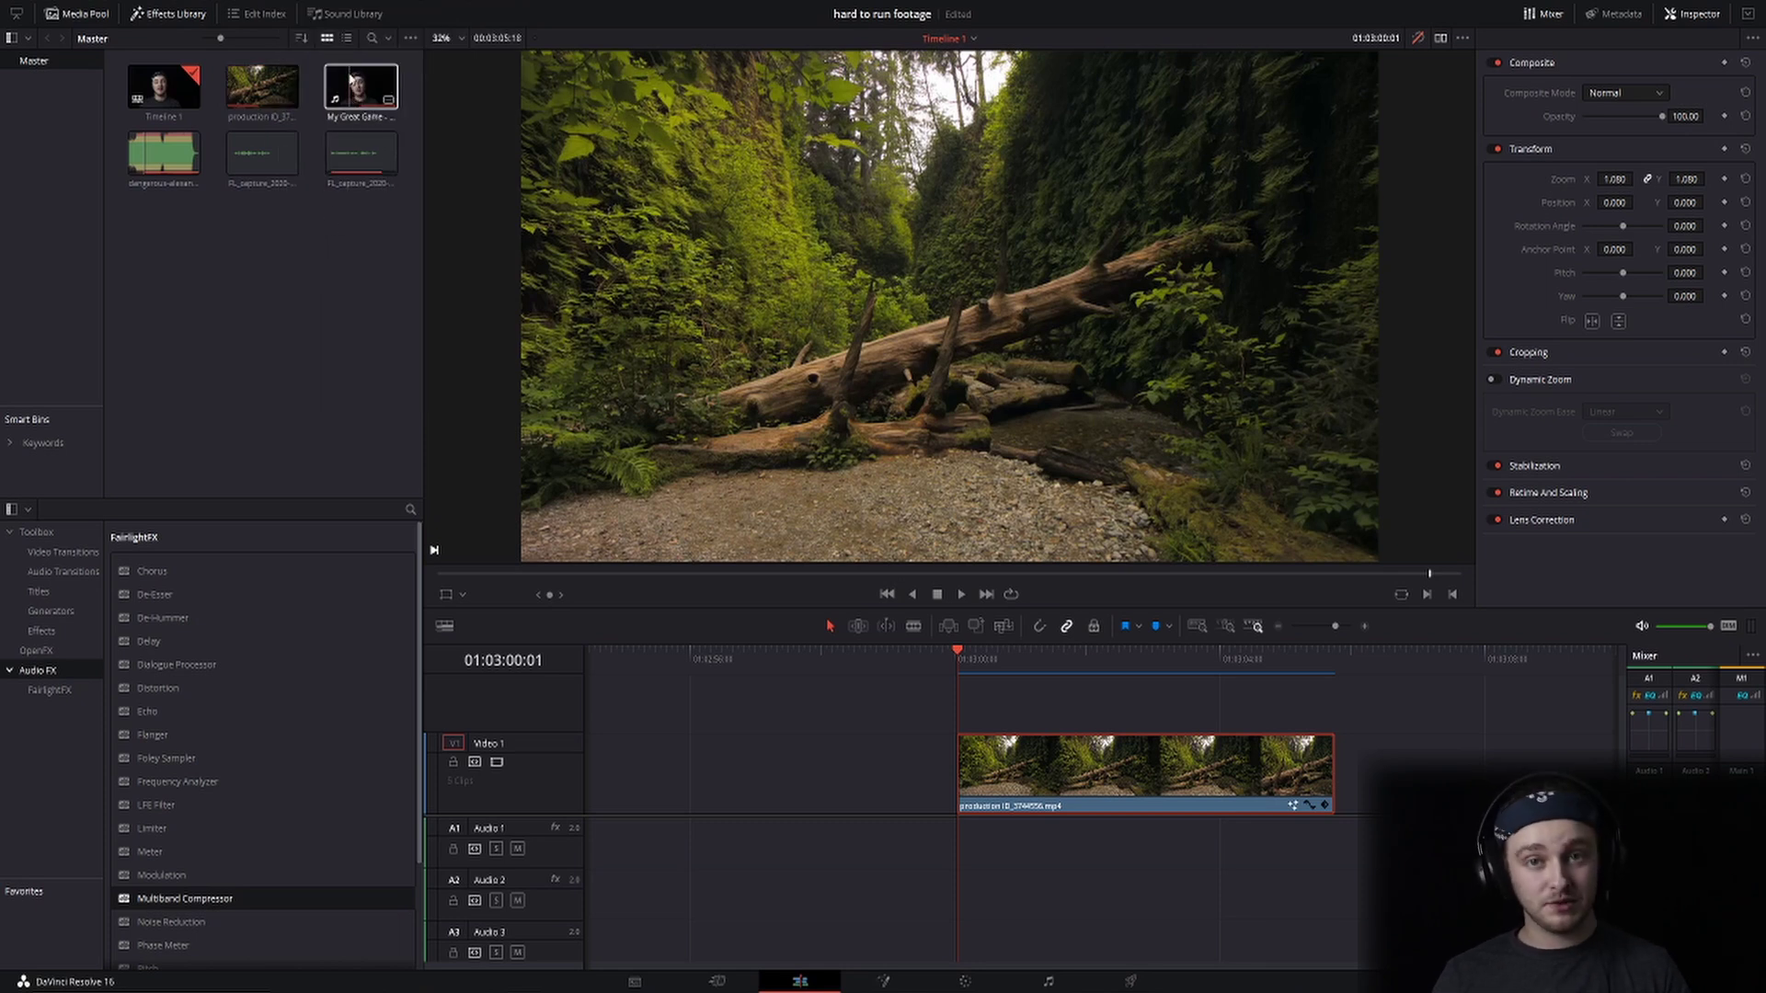
Step: Review the Render Cache options and set Fusion Memory Cache to On
click(302, 3)
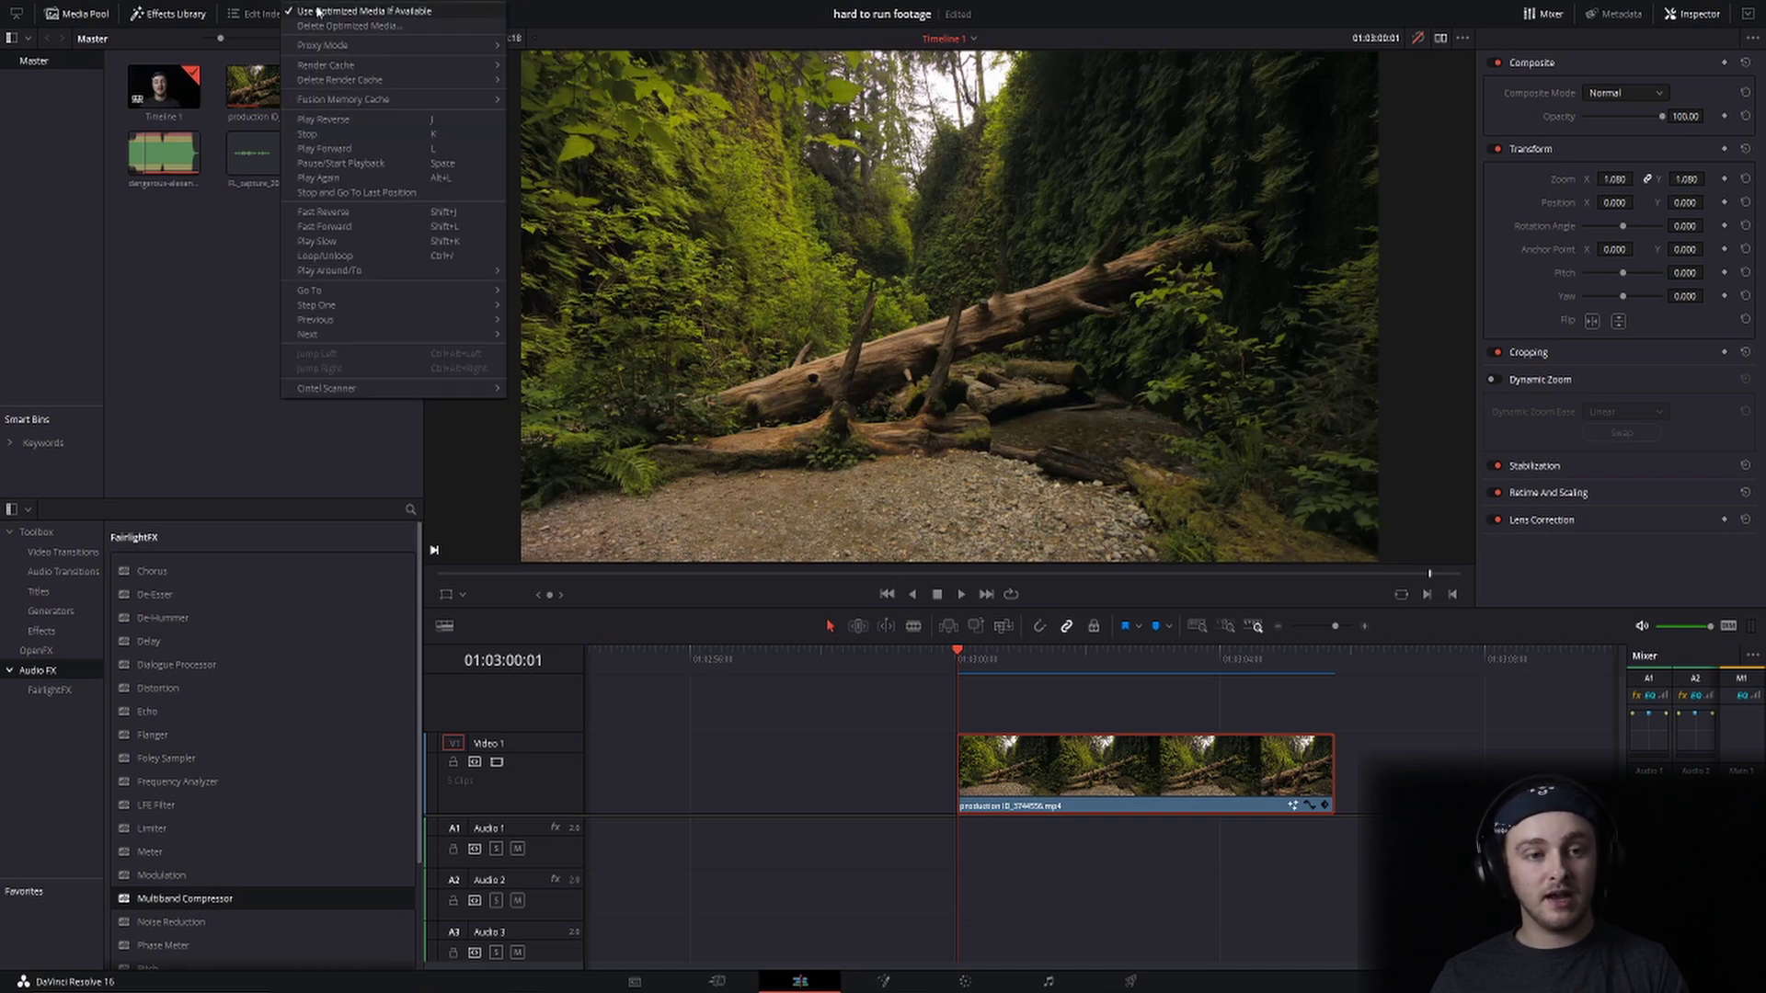
mouse_move(344, 68)
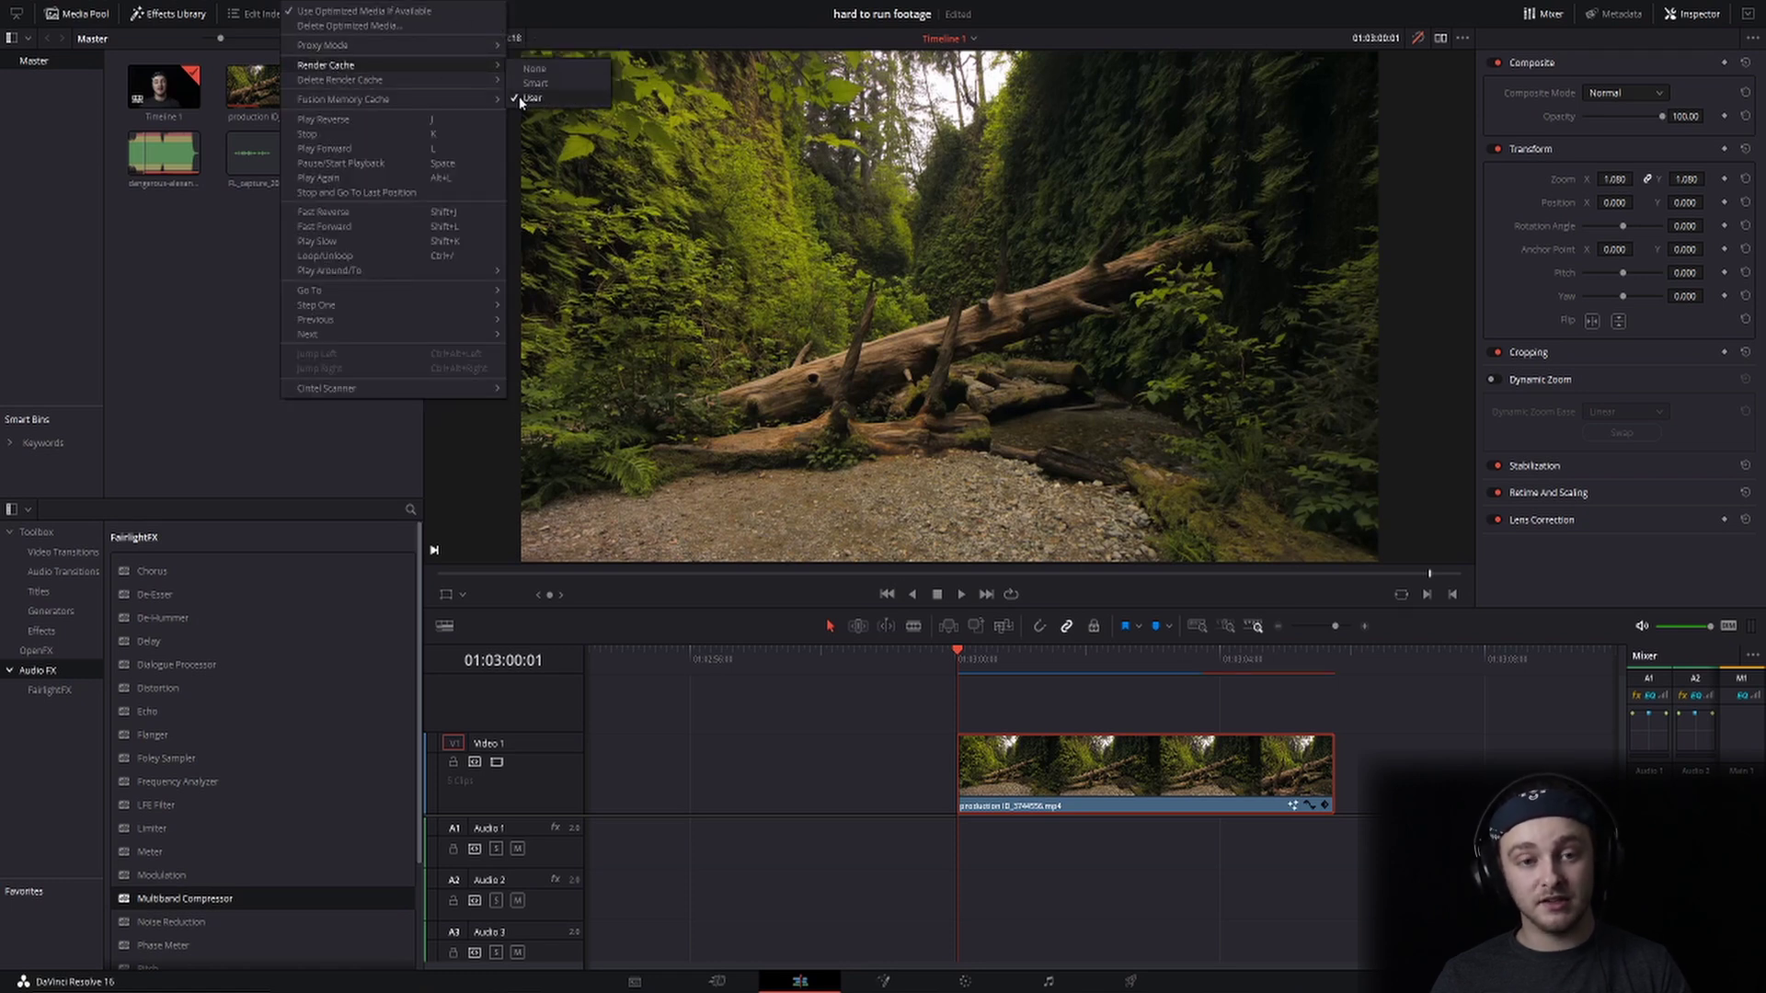
mouse_move(380, 103)
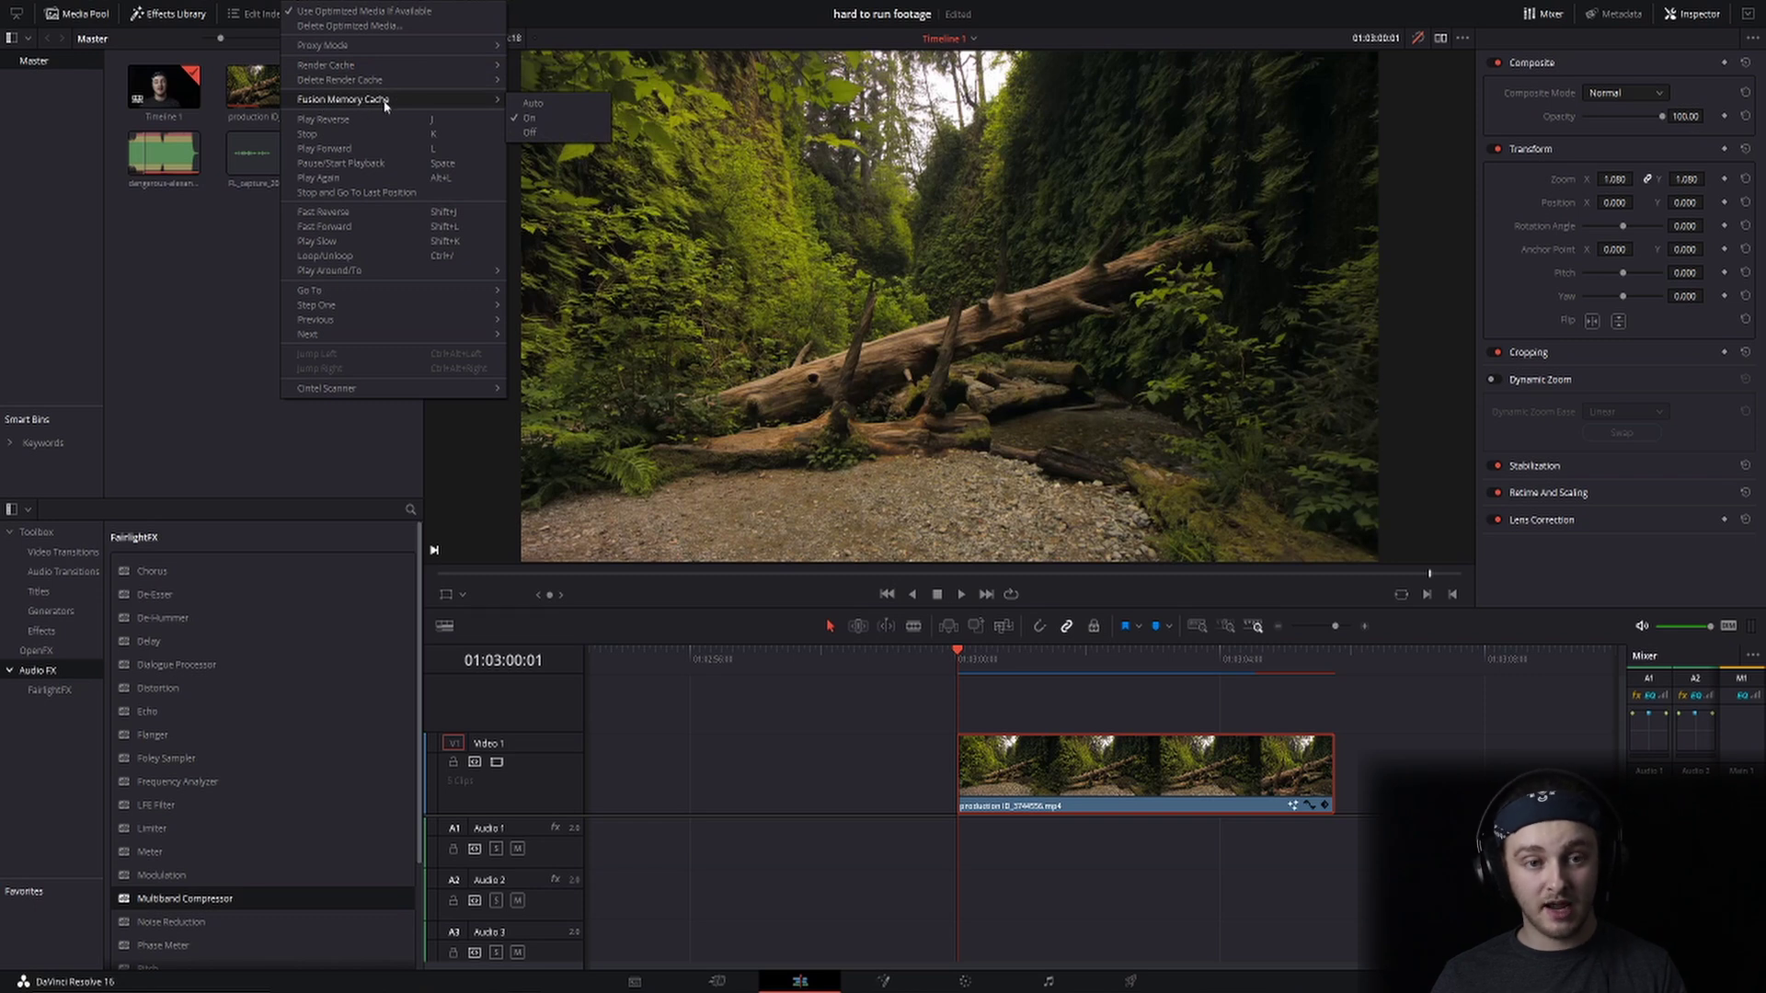
click(533, 122)
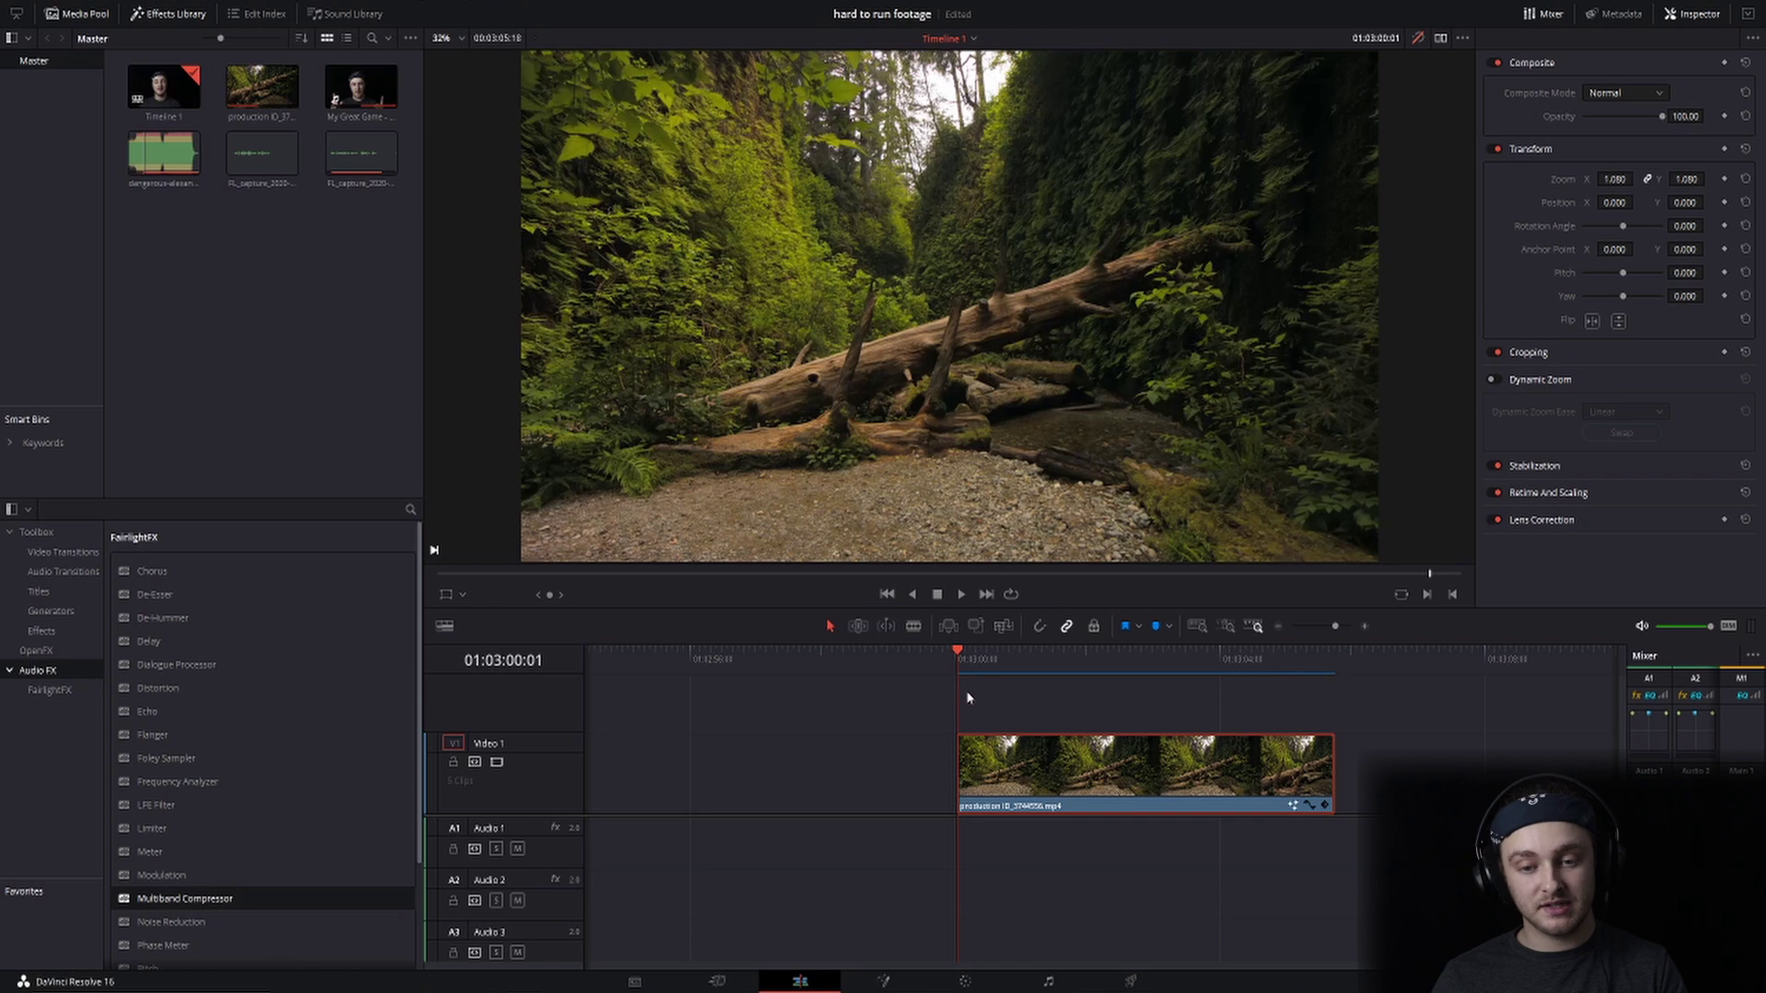
Step: Scrub a few frames of the forest clip, then make the viewer slightly taller
scroll(1293, 703, right, 3)
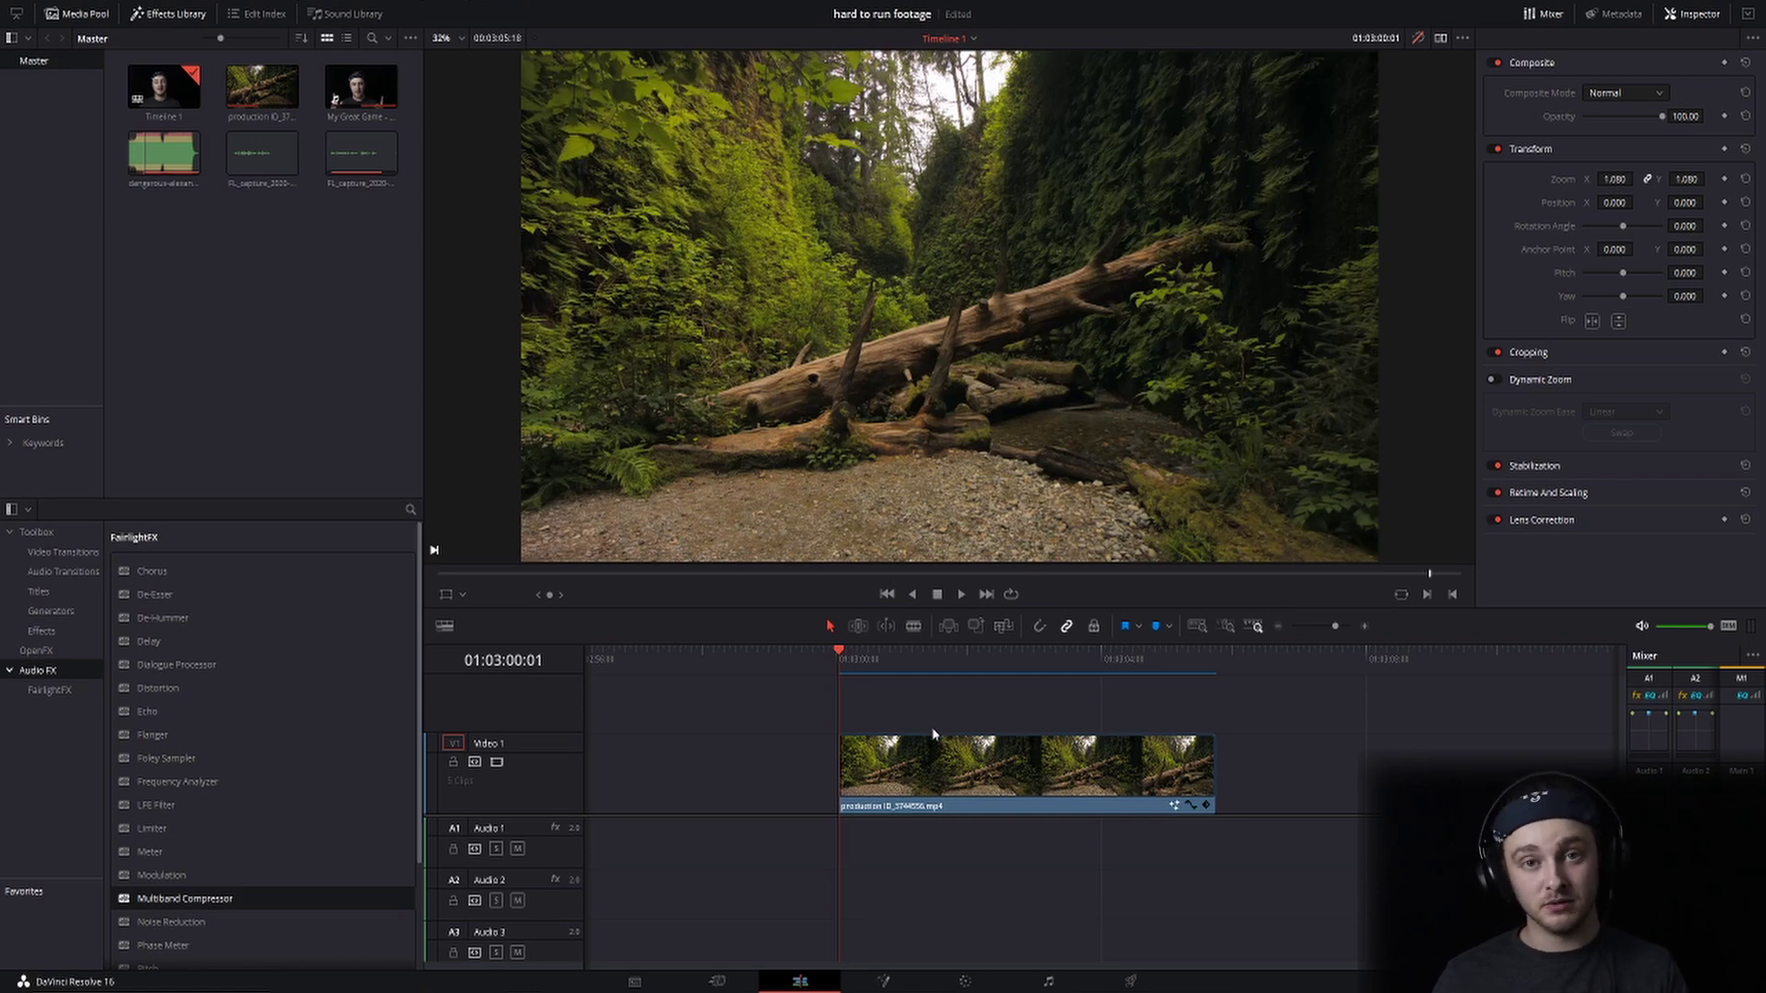
mouse_move(839, 656)
mouse_down()
mouse_move(880, 655)
mouse_move(869, 676)
mouse_move(837, 676)
mouse_up()
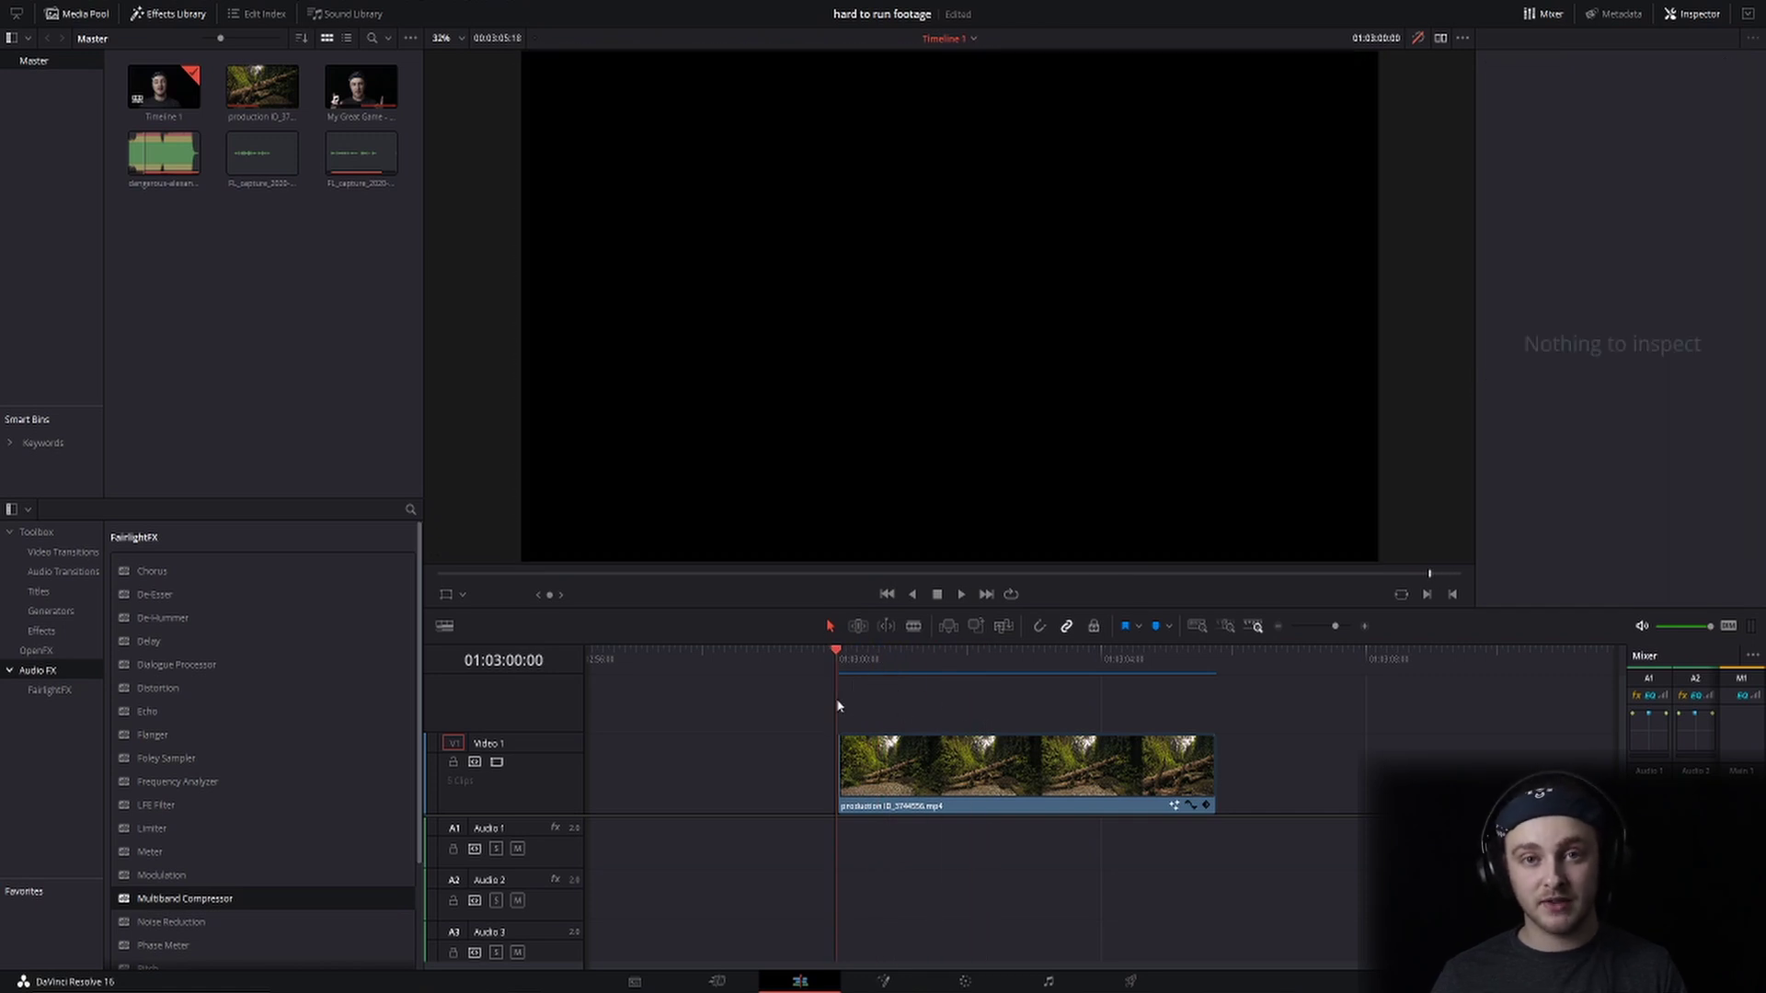
drag(672, 610, 672, 641)
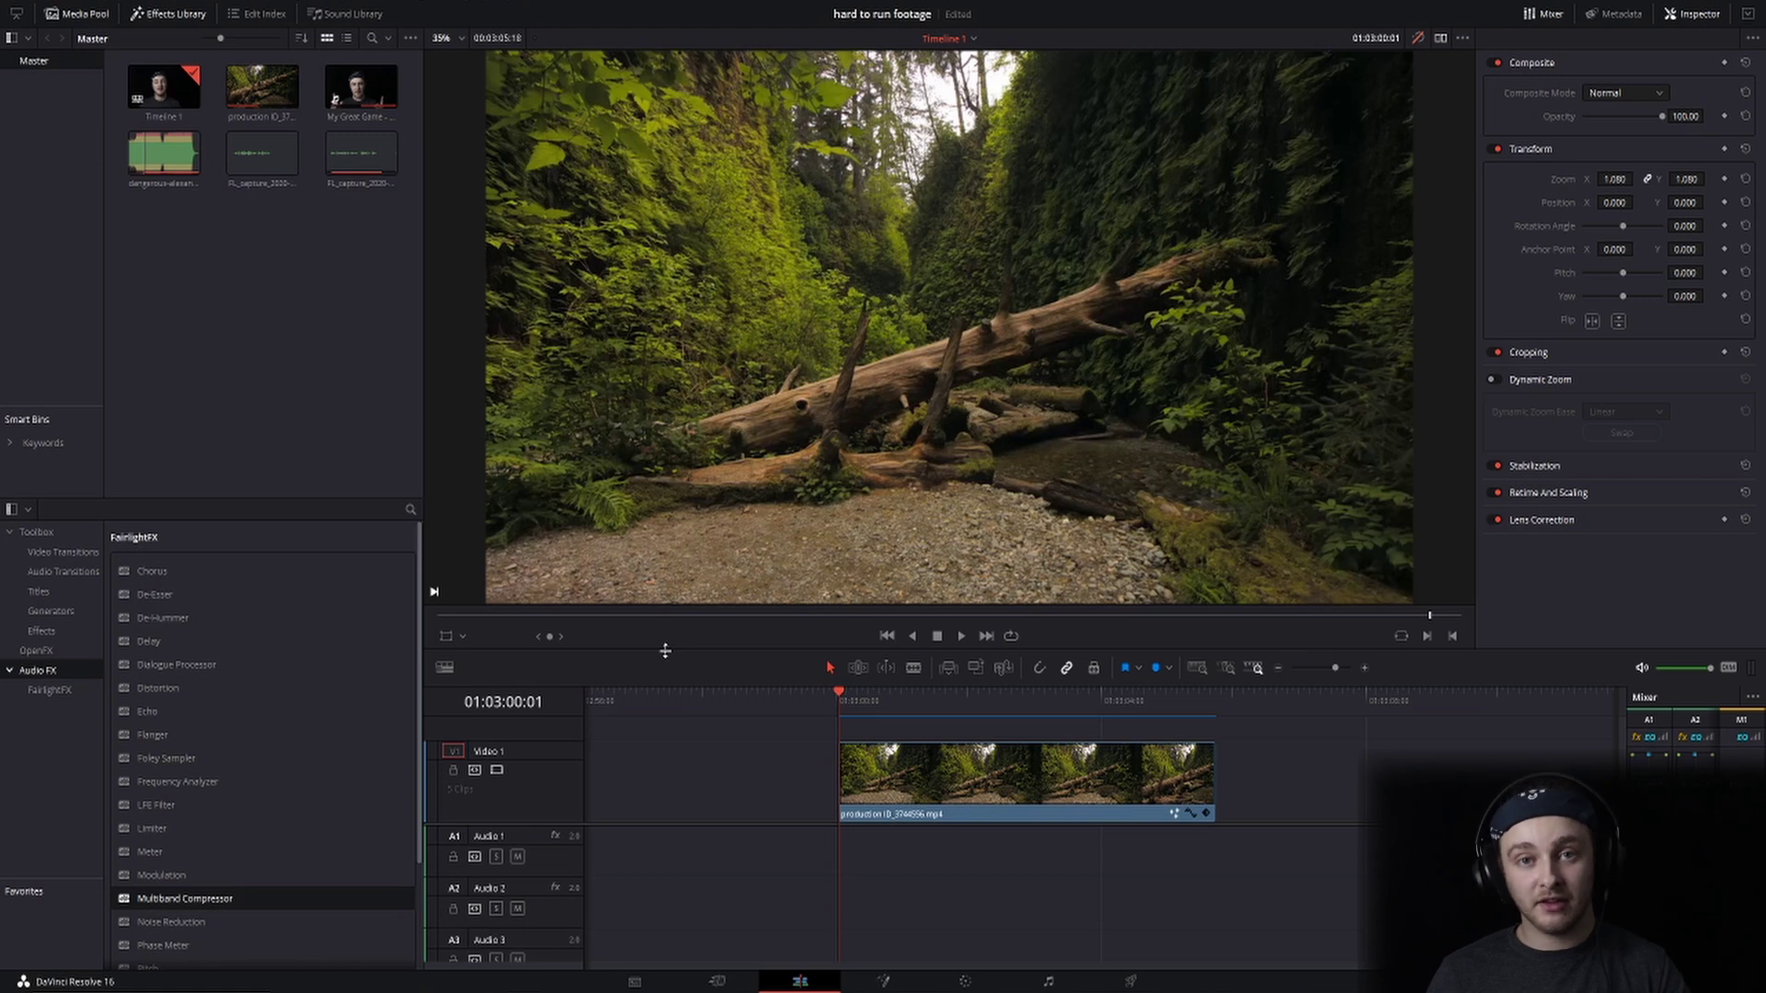
Step: Drag the viewer–timeline divider far upward so the viewer becomes small
drag(665, 650, 704, 236)
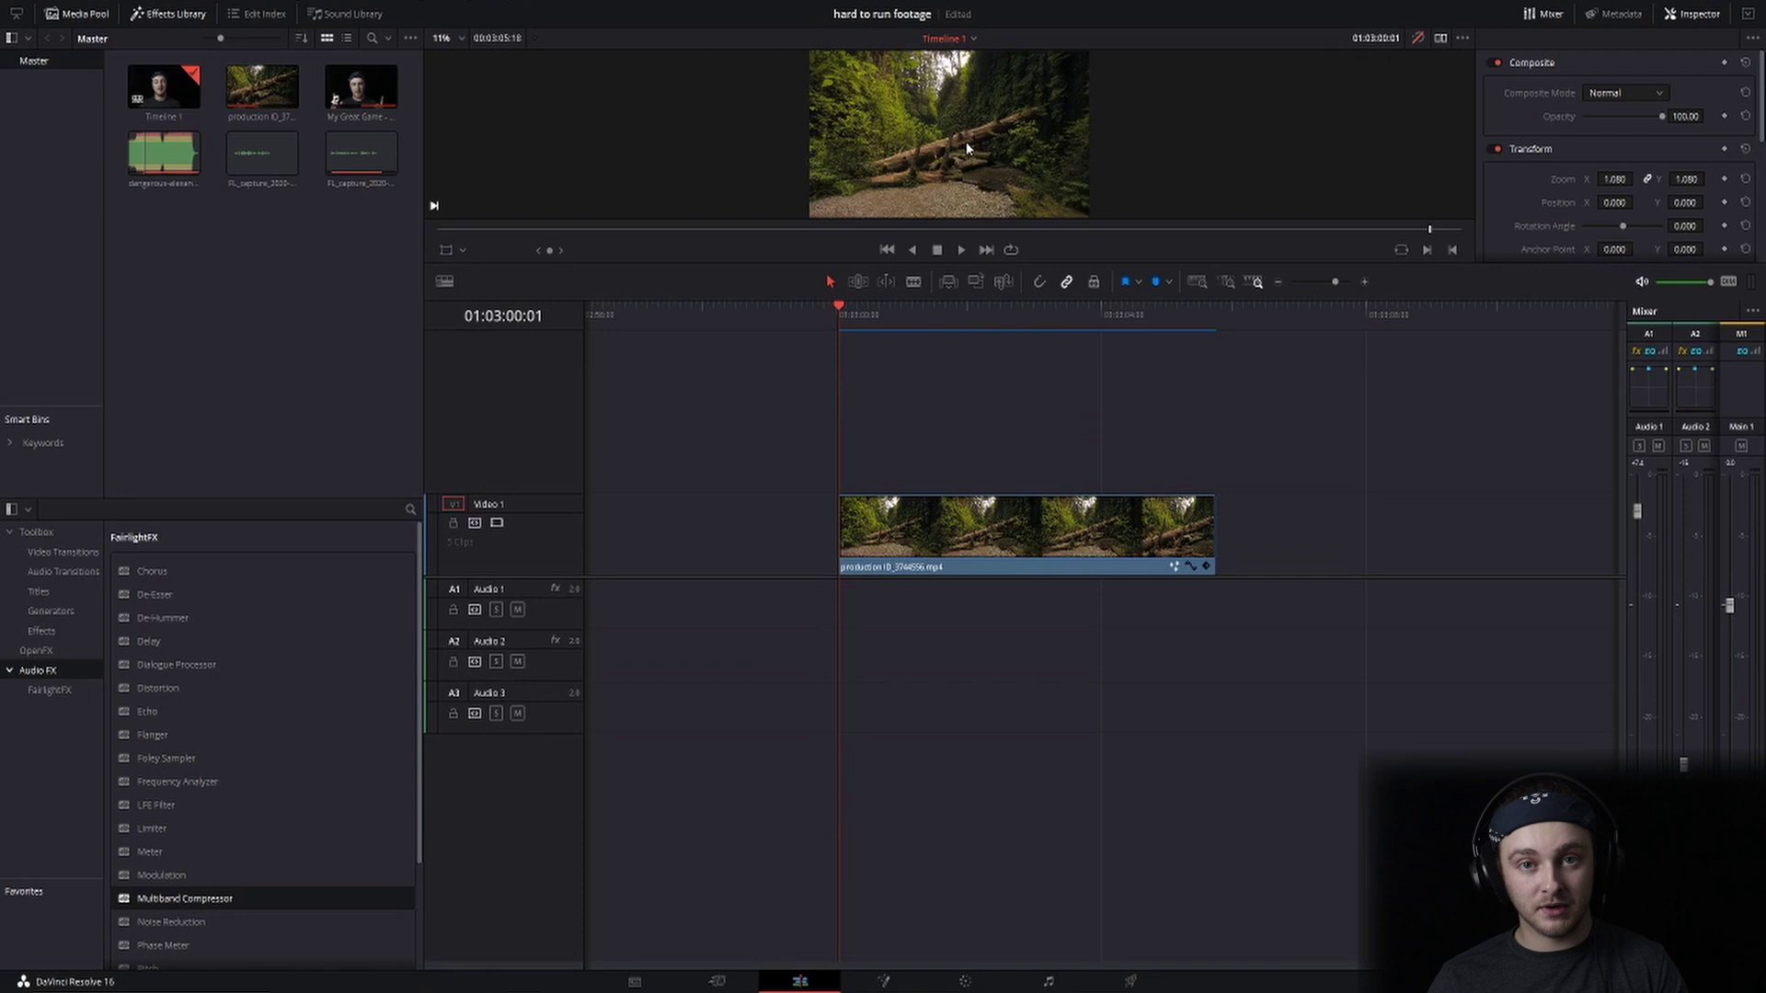